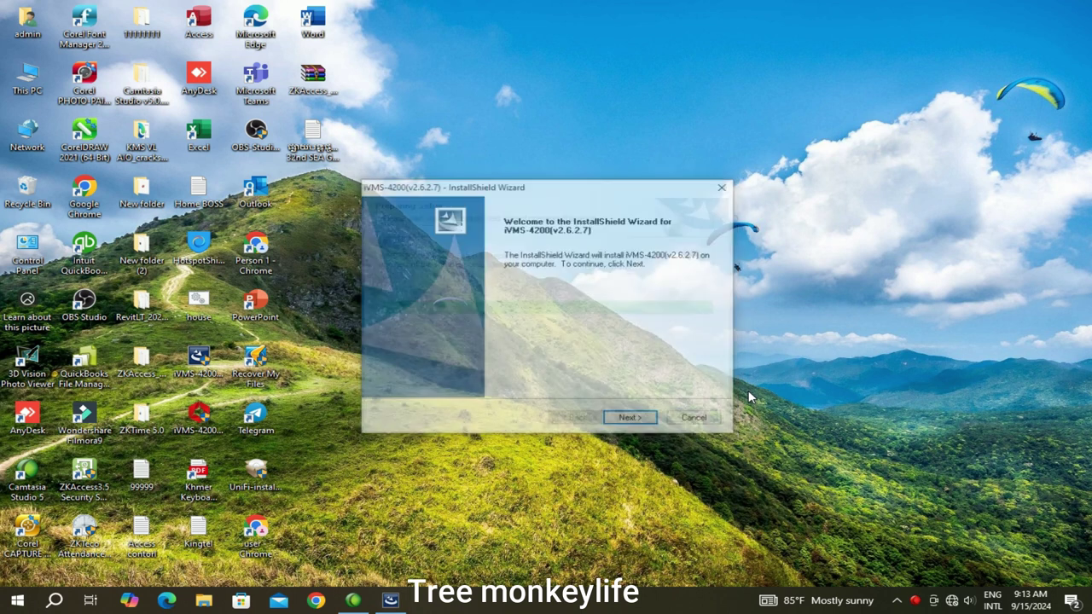
Install iVMS-4200 v2.6.2.7 with the Client feature after accepting the license agreement
{"action": "left_click", "coordinate": [639, 419]}
{"action": "left_click", "coordinate": [457, 368]}
{"action": "left_click", "coordinate": [629, 419]}
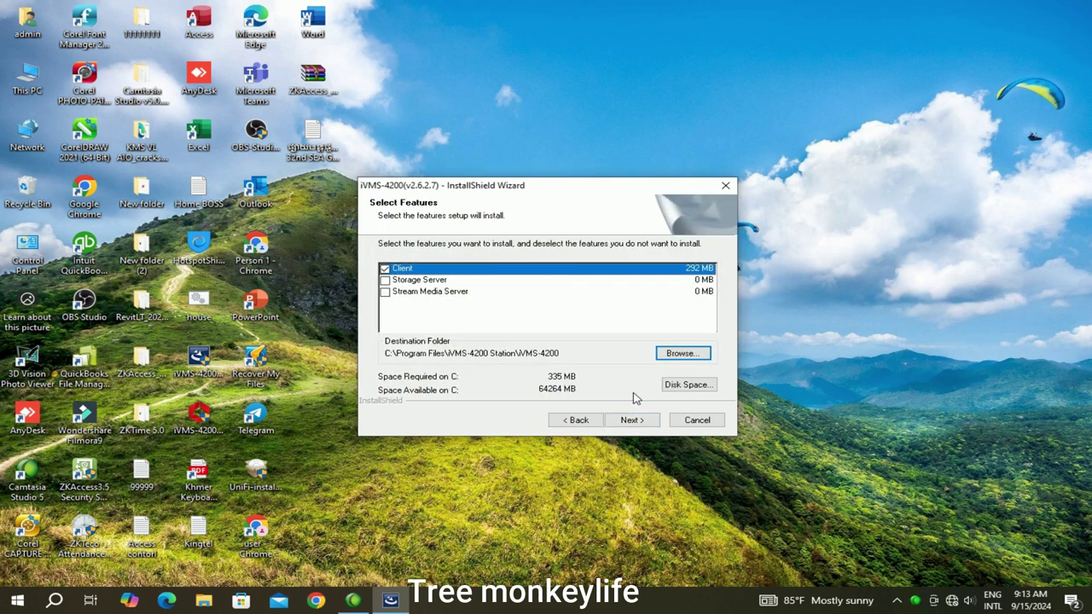
{"action": "left_click", "coordinate": [631, 421]}
{"action": "left_click", "coordinate": [632, 421]}
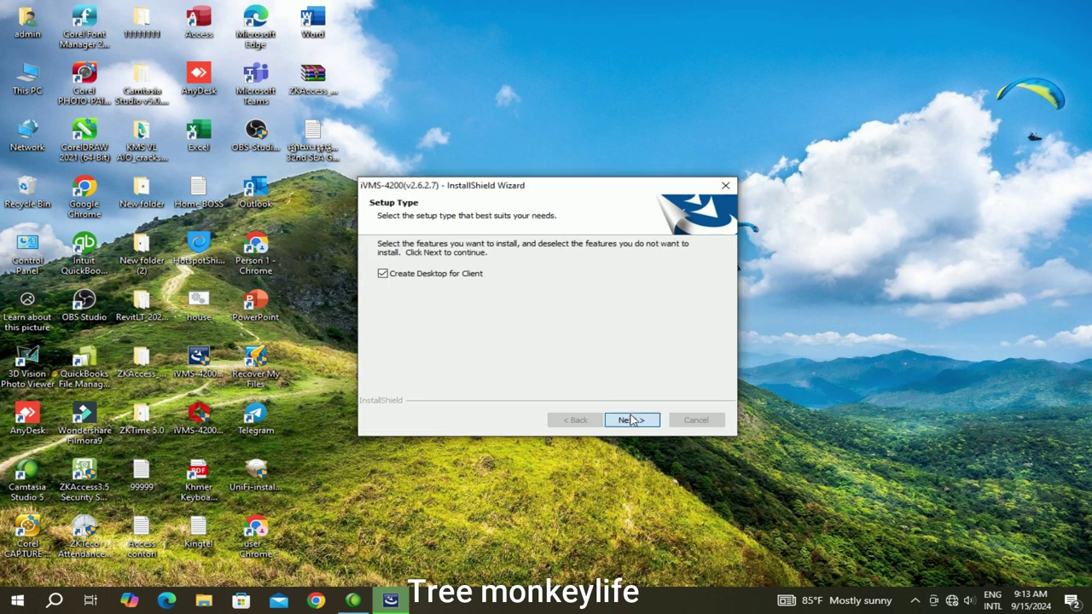
{"action": "left_click", "coordinate": [632, 419]}
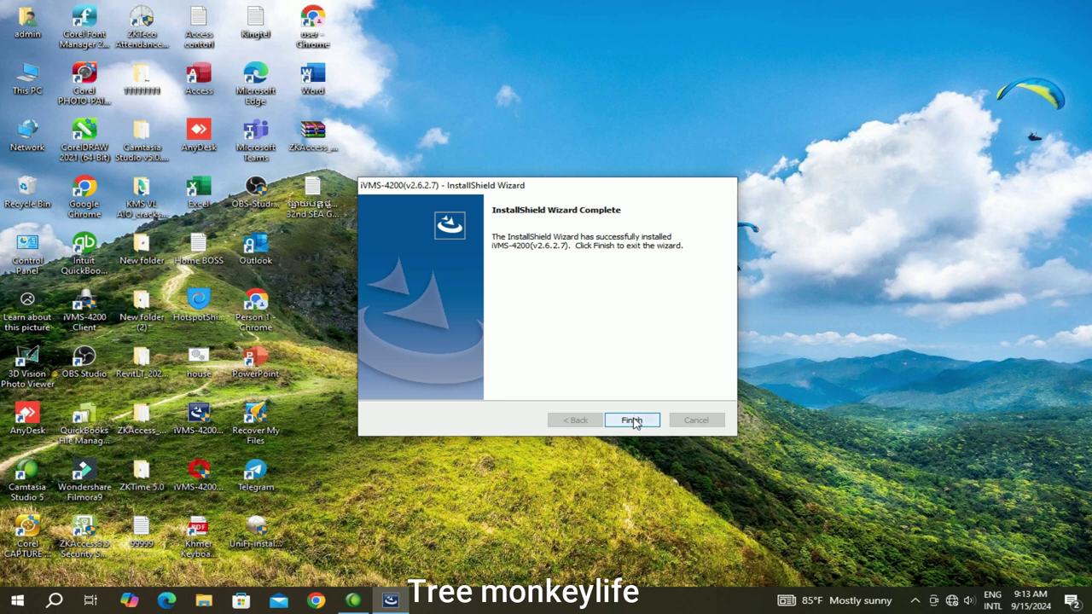
Close the installer, refresh the desktop, and launch the iVMS-4200 Client from its shortcut
{"action": "left_click", "coordinate": [630, 419]}
{"action": "right_click", "coordinate": [675, 137]}
{"action": "left_click", "coordinate": [724, 178]}
{"action": "right_click", "coordinate": [640, 141]}
{"action": "left_click", "coordinate": [690, 180]}
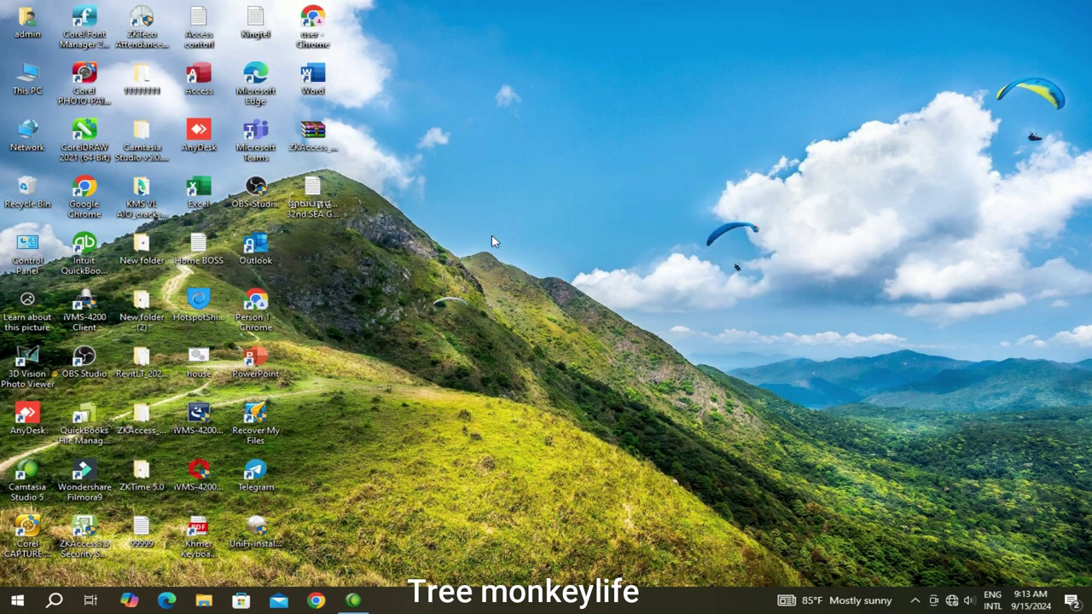
{"action": "double_click", "coordinate": [98, 305]}
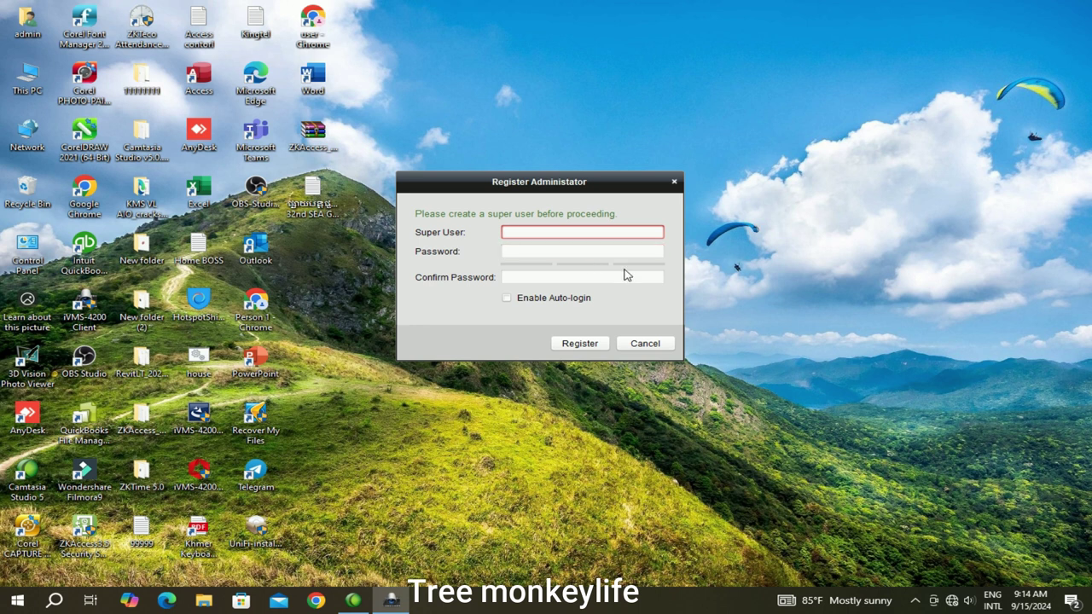
Create and open a blank New Text Document beside the Register Administrator dialog
{"action": "right_click", "coordinate": [831, 135]}
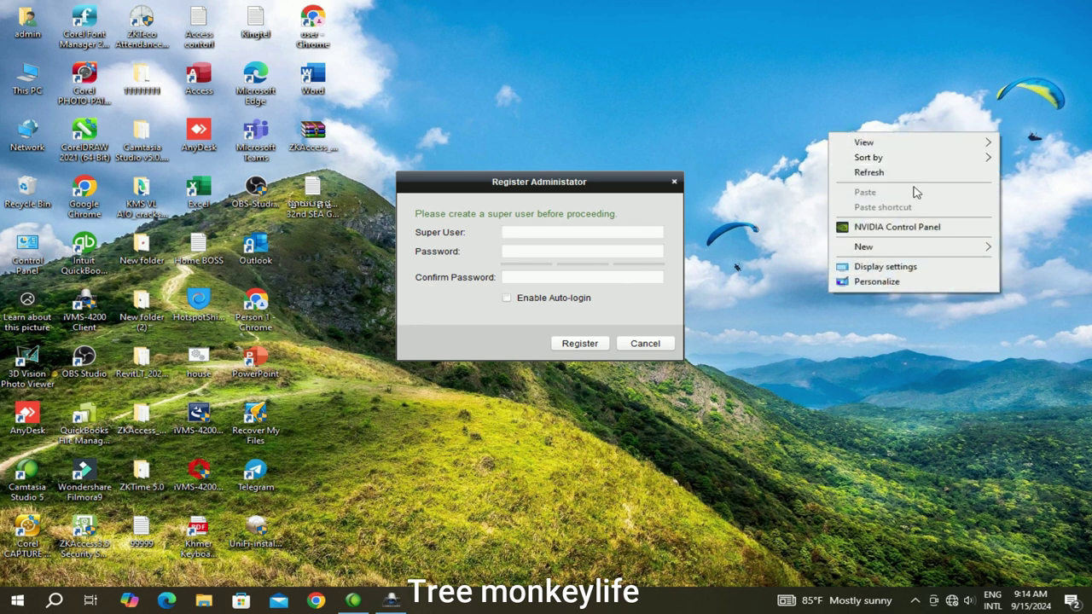
{"action": "mouse_move", "coordinate": [890, 246]}
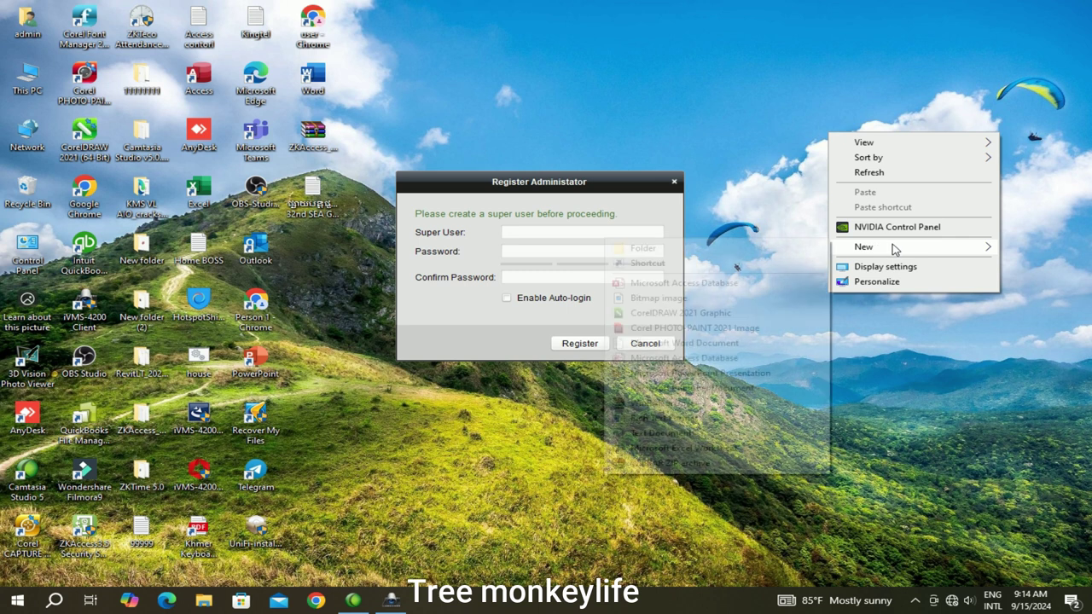
{"action": "left_click", "coordinate": [662, 434]}
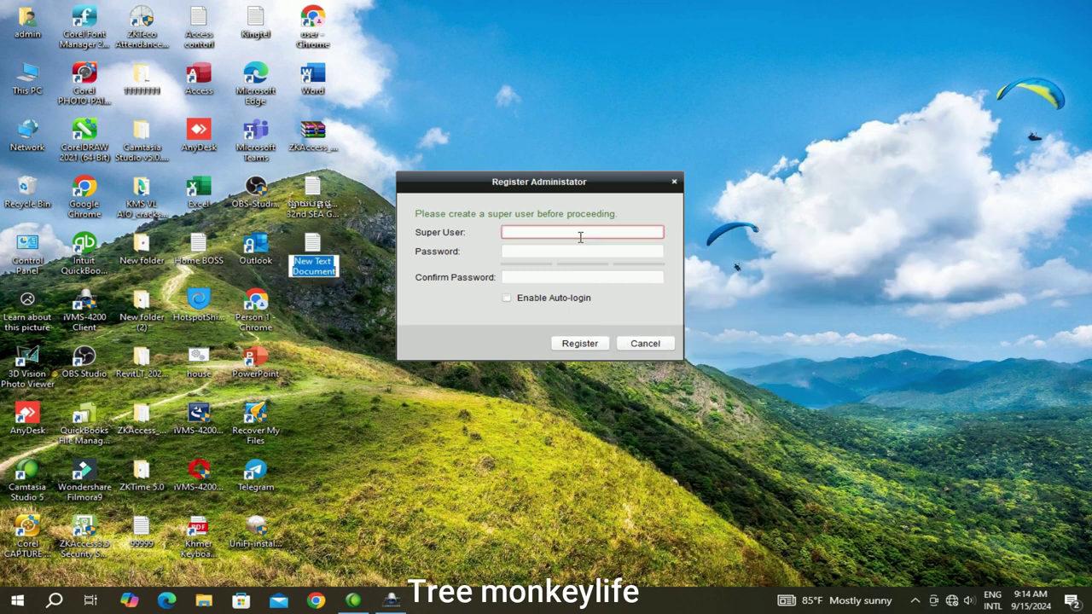
{"action": "key", "text": "Return"}
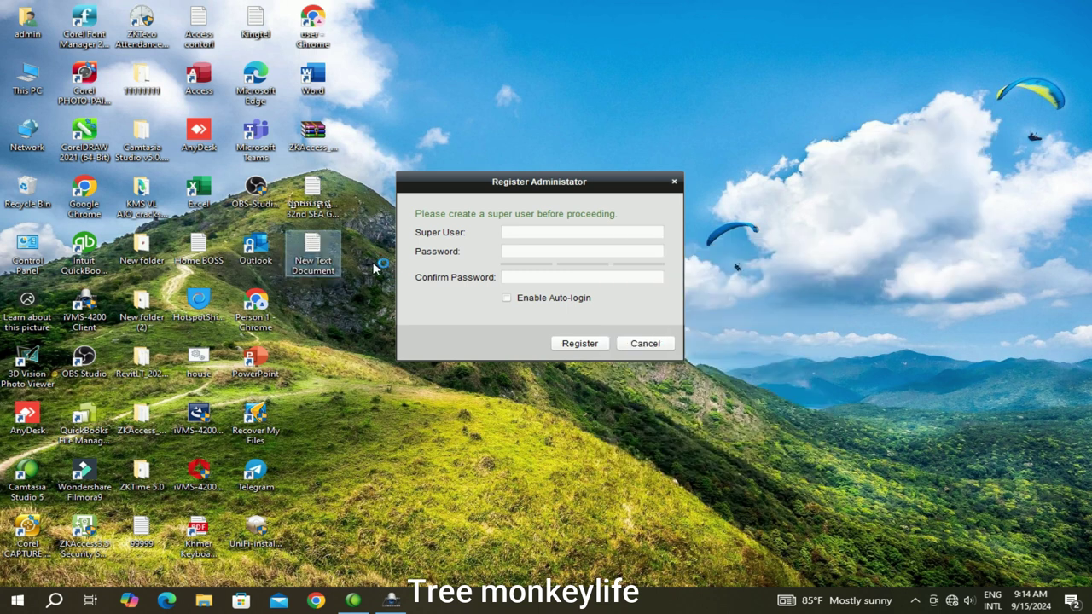
{"action": "key", "text": "Return"}
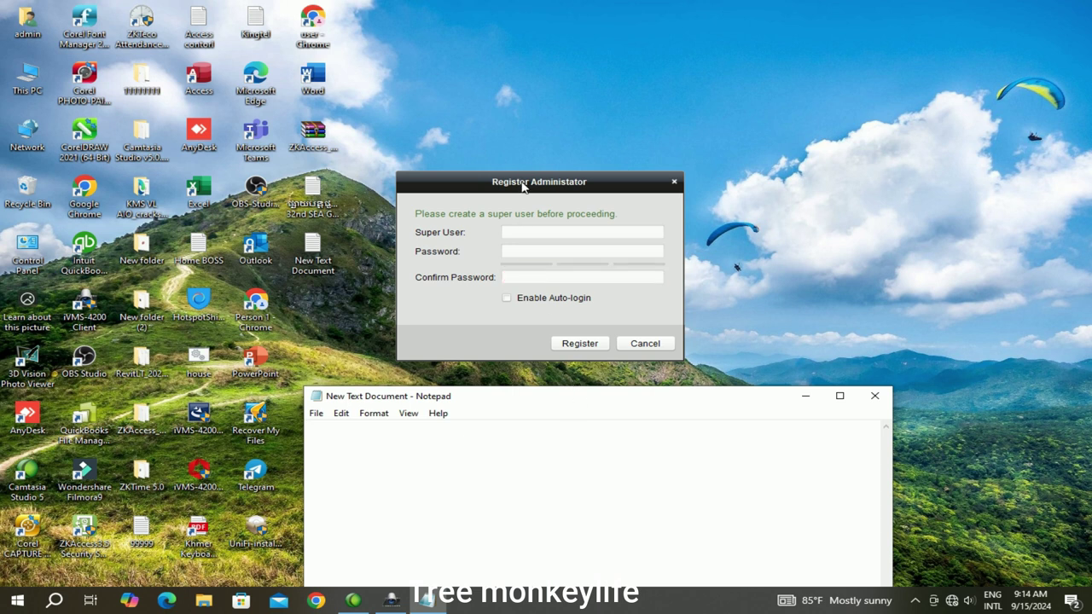
{"action": "left_click_drag", "start_coordinate": [524, 179], "coordinate": [292, 108]}
{"action": "left_click_drag", "start_coordinate": [598, 397], "coordinate": [768, 101]}
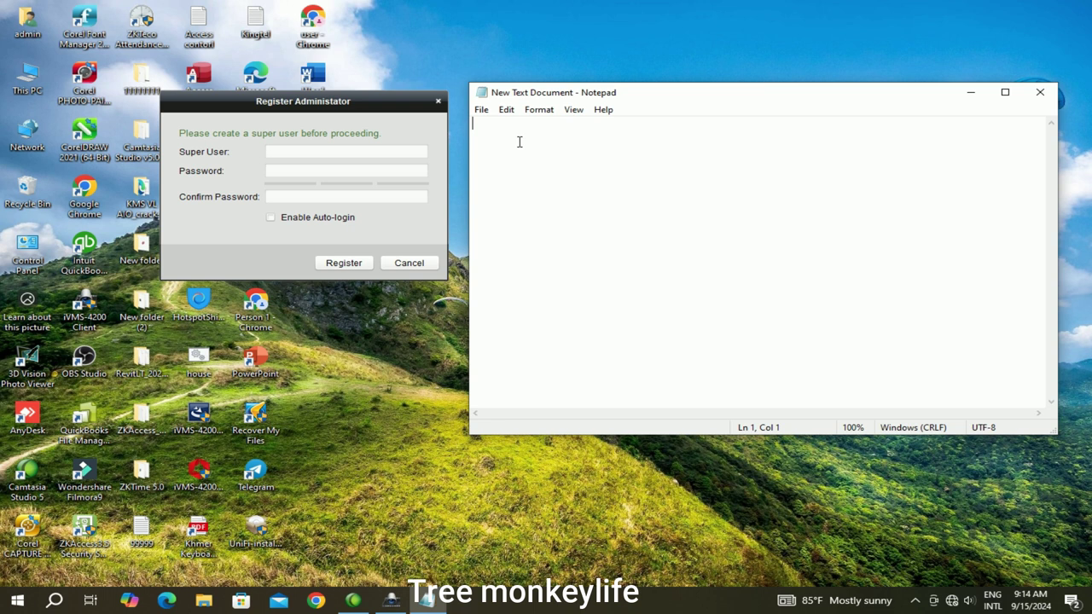
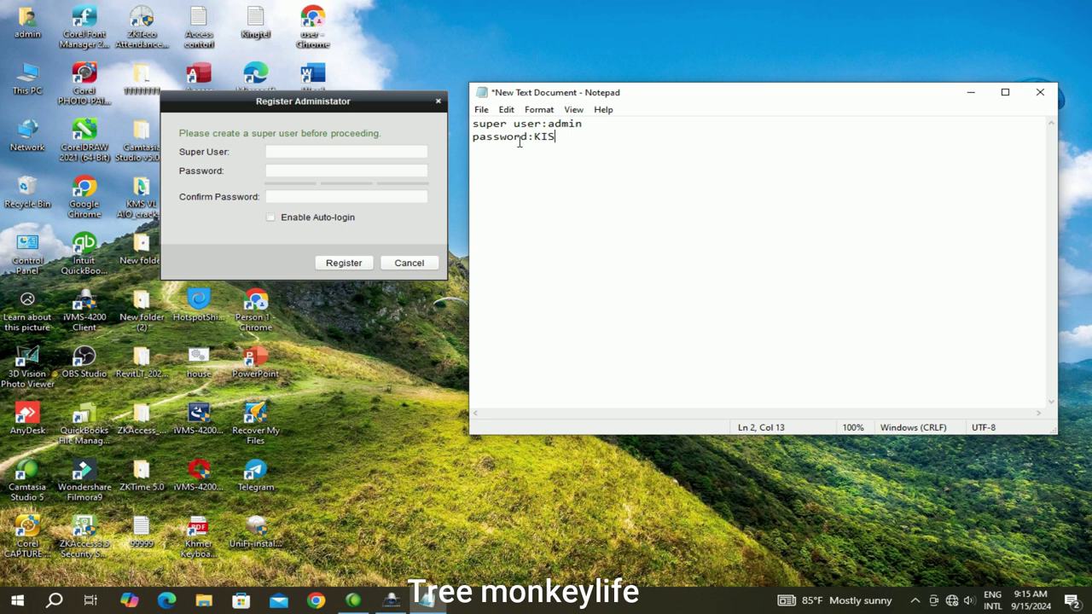
Enter super user admin and a password in the registration dialog
{"action": "left_click", "coordinate": [288, 151]}
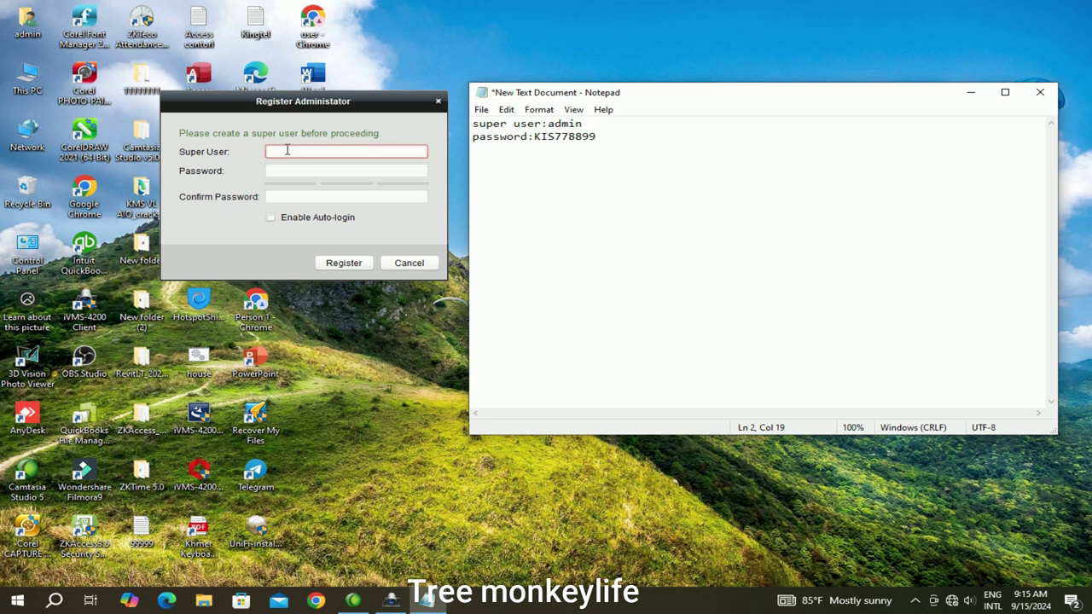
{"action": "left_click", "coordinate": [287, 150]}
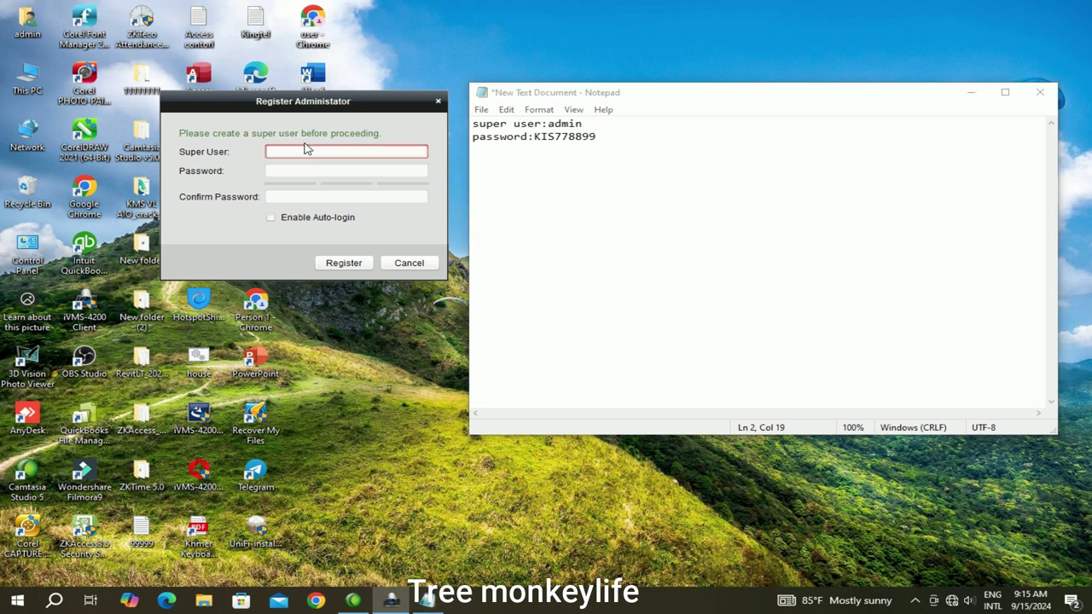
{"action": "type", "text": "admin"}
{"action": "left_click", "coordinate": [298, 170]}
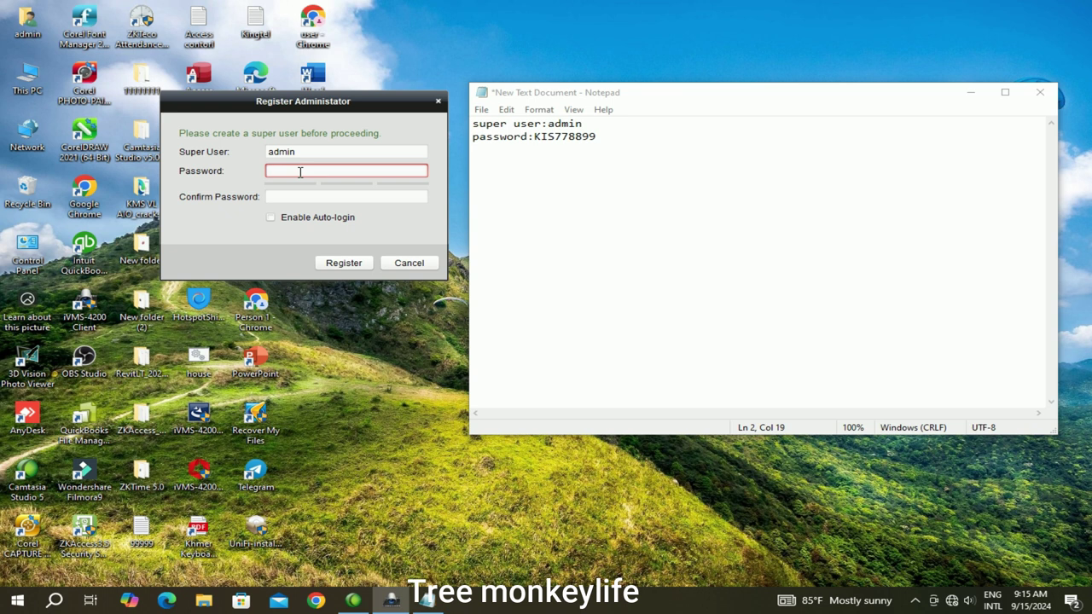
Correct the entered password and update the password line in the note to match
{"action": "left_click", "coordinate": [327, 195]}
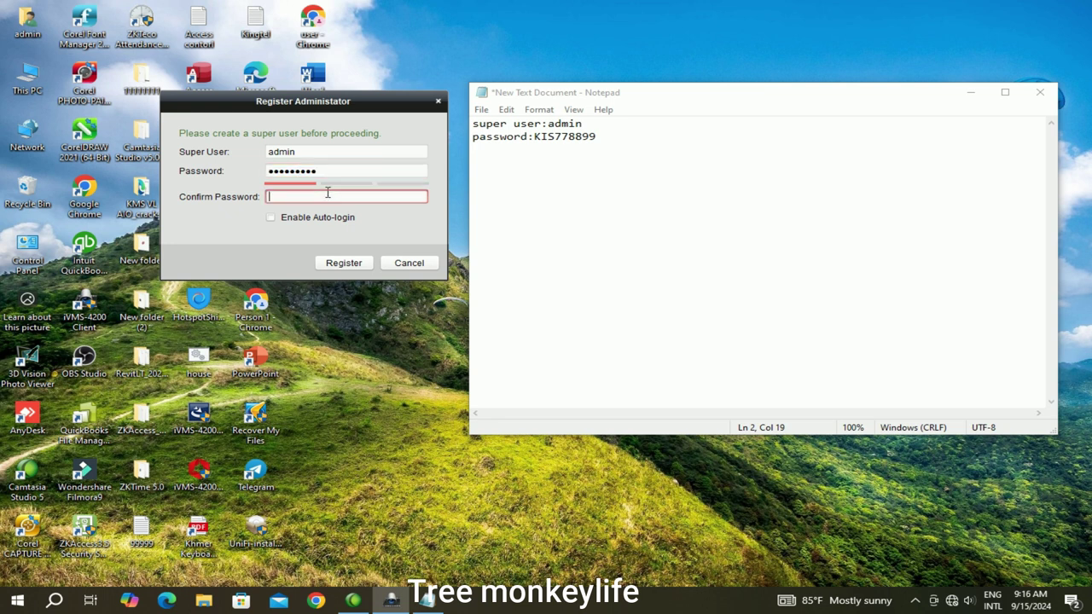
{"action": "left_click", "coordinate": [330, 170]}
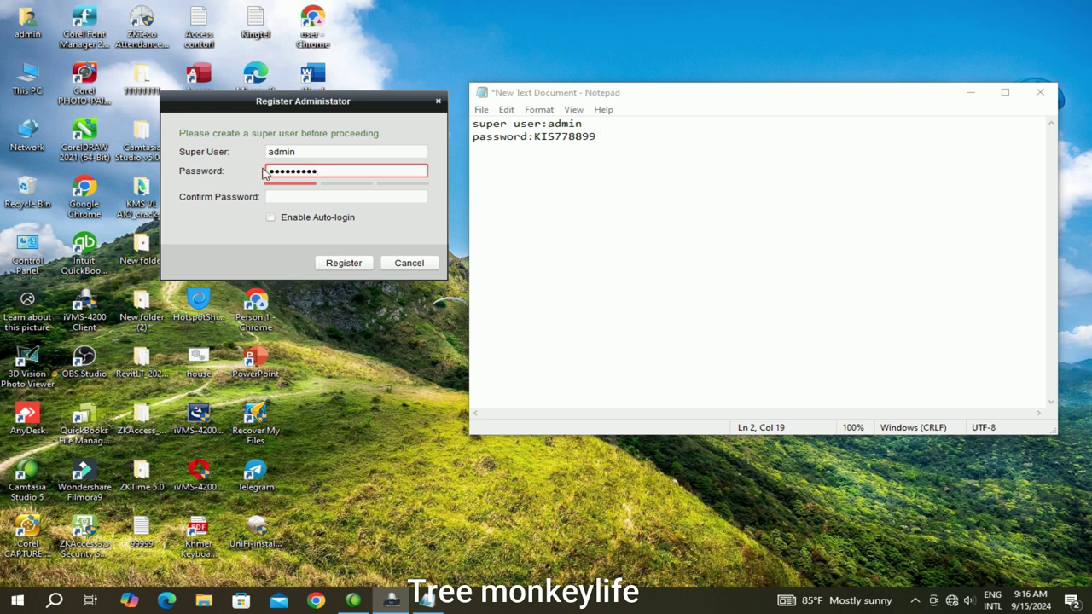
{"action": "key", "text": "ctrl+a"}
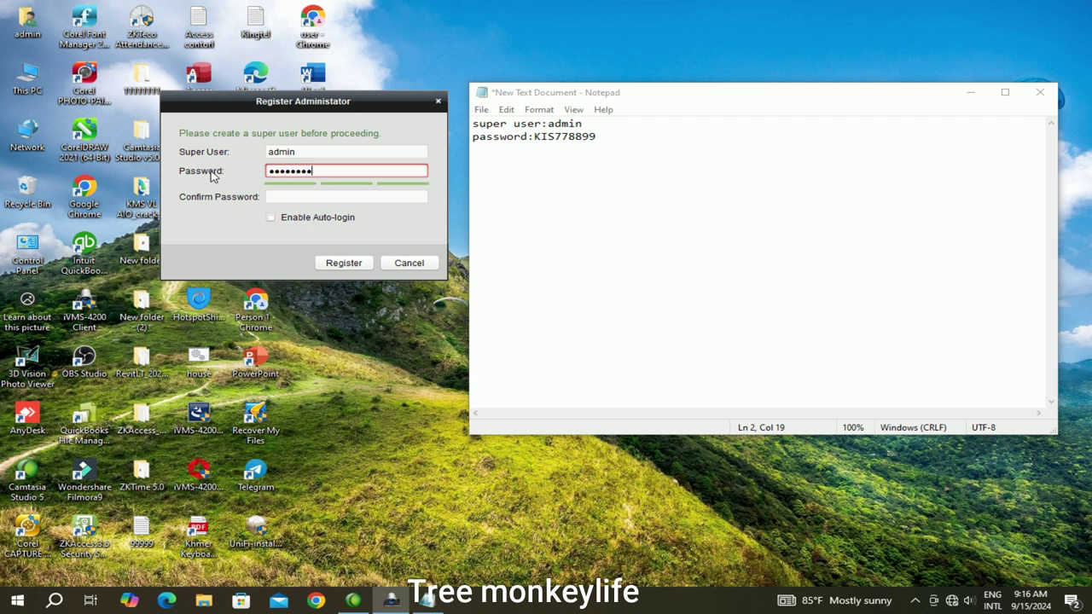
{"action": "left_click_drag", "start_coordinate": [535, 137], "coordinate": [683, 145]}
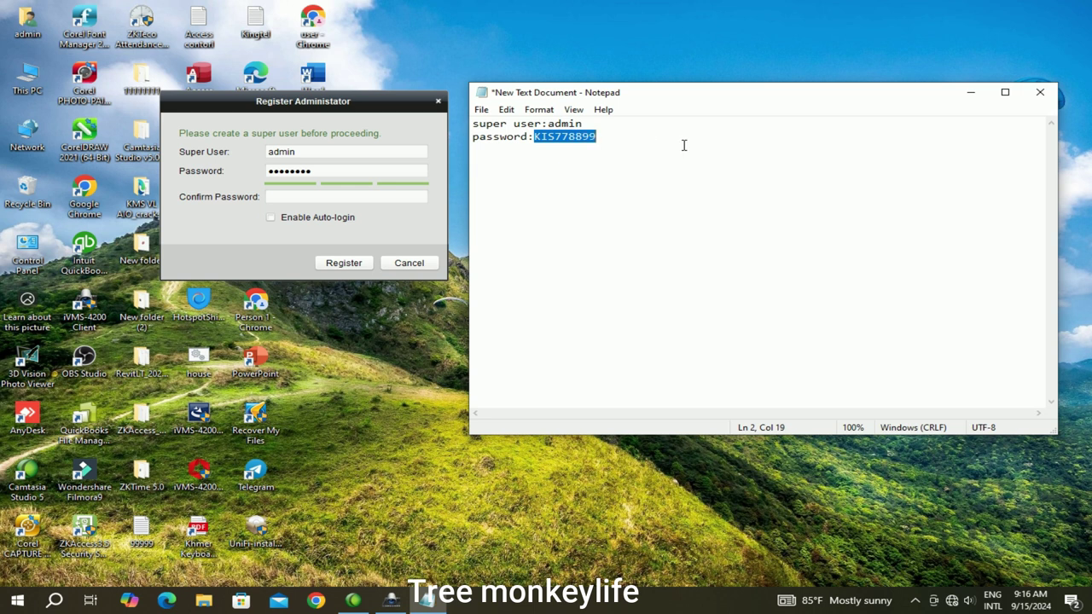
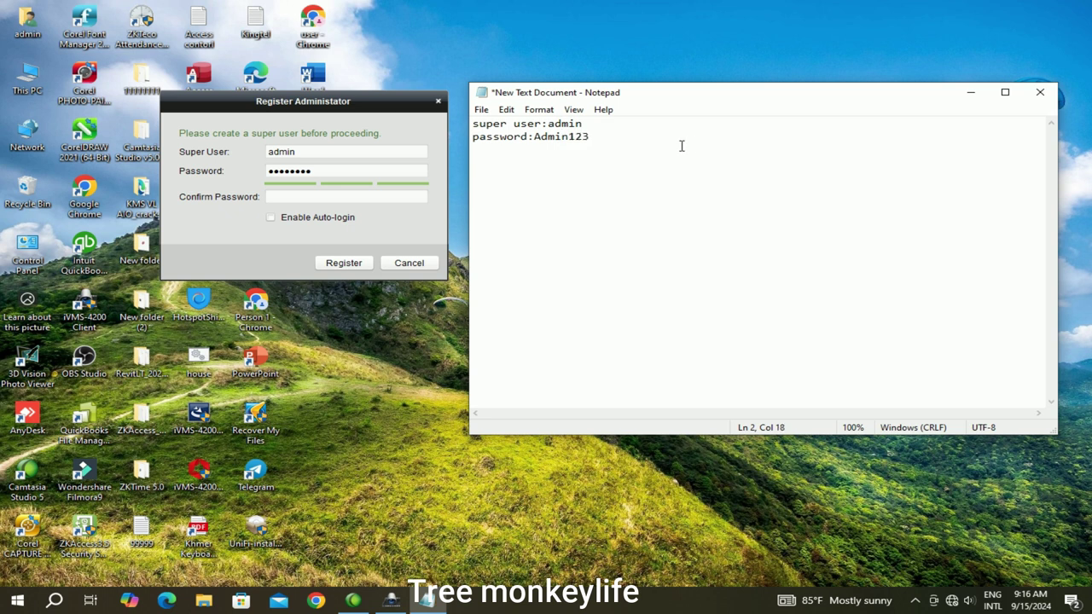
Confirm the password, enable auto-login, and register the super user
{"action": "left_click", "coordinate": [328, 197]}
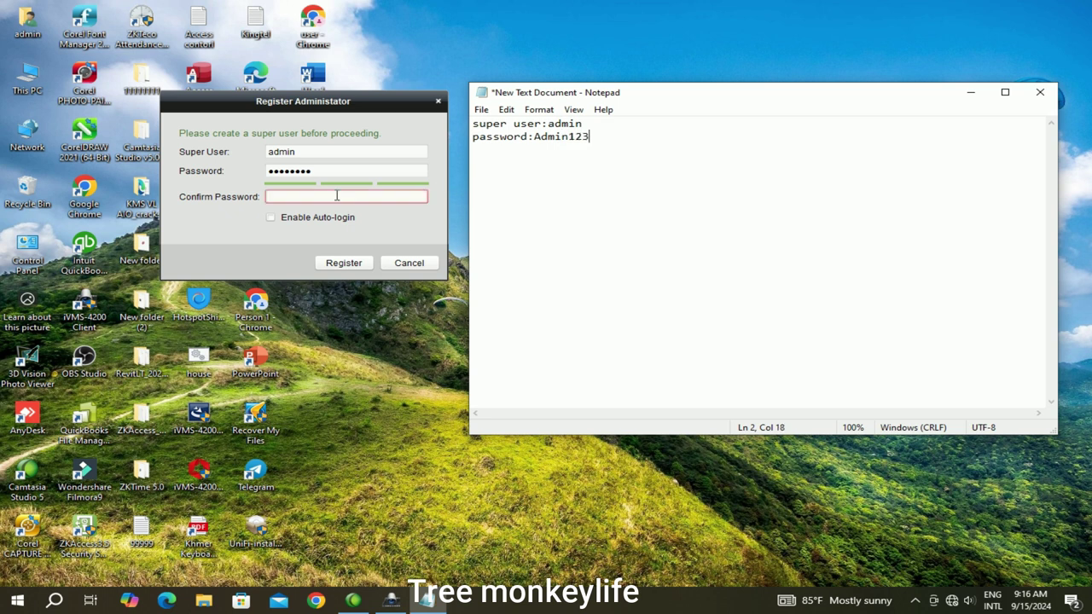
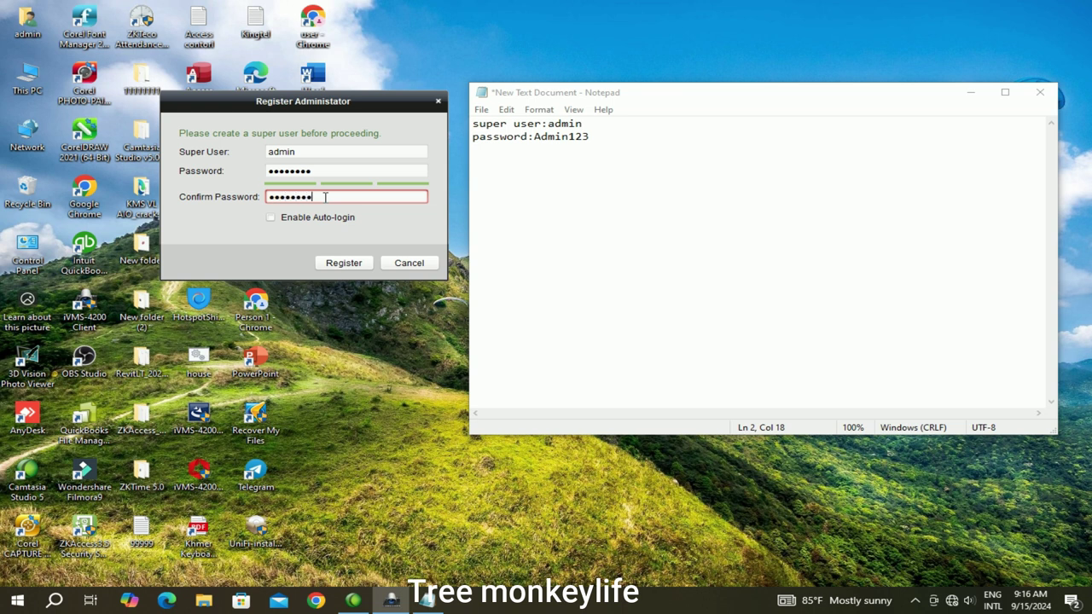
{"action": "left_click", "coordinate": [272, 217]}
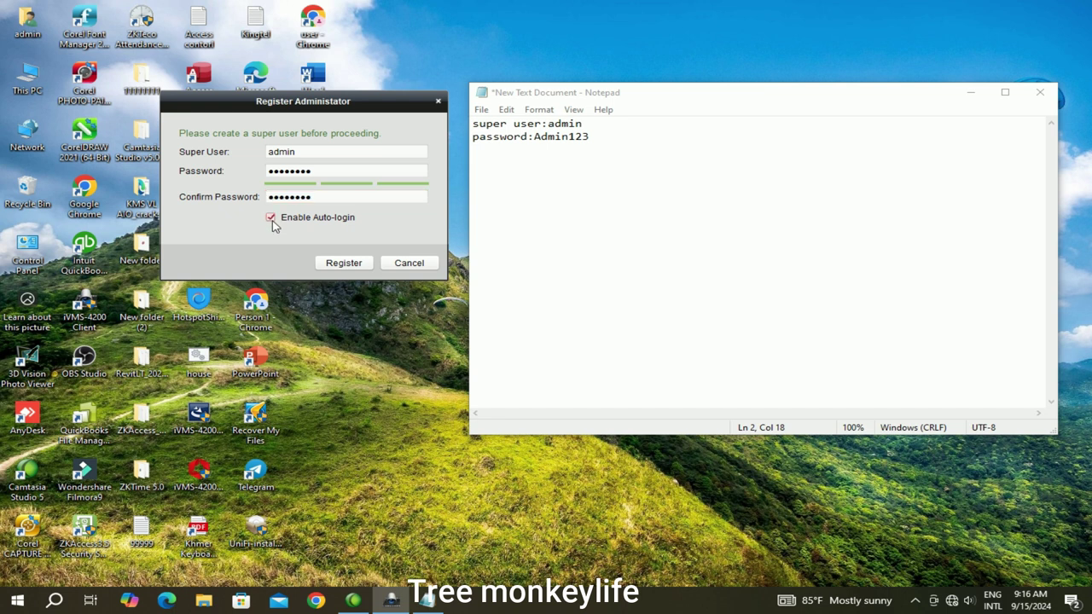
{"action": "left_click", "coordinate": [341, 264]}
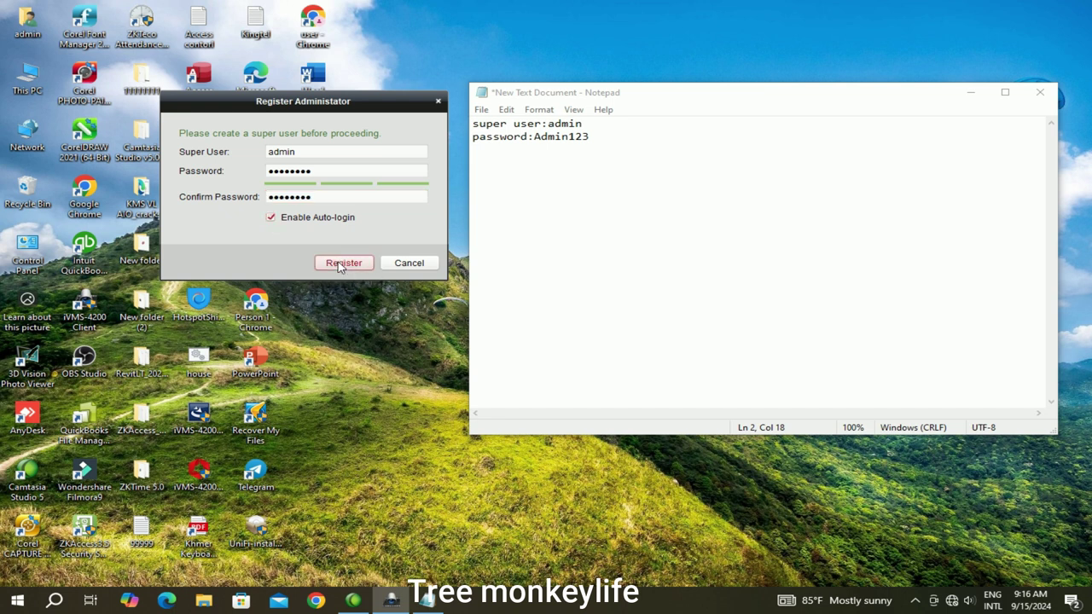
Add a new line to the note, then close Notepad without saving
{"action": "left_click", "coordinate": [620, 142]}
{"action": "key", "text": "Return"}
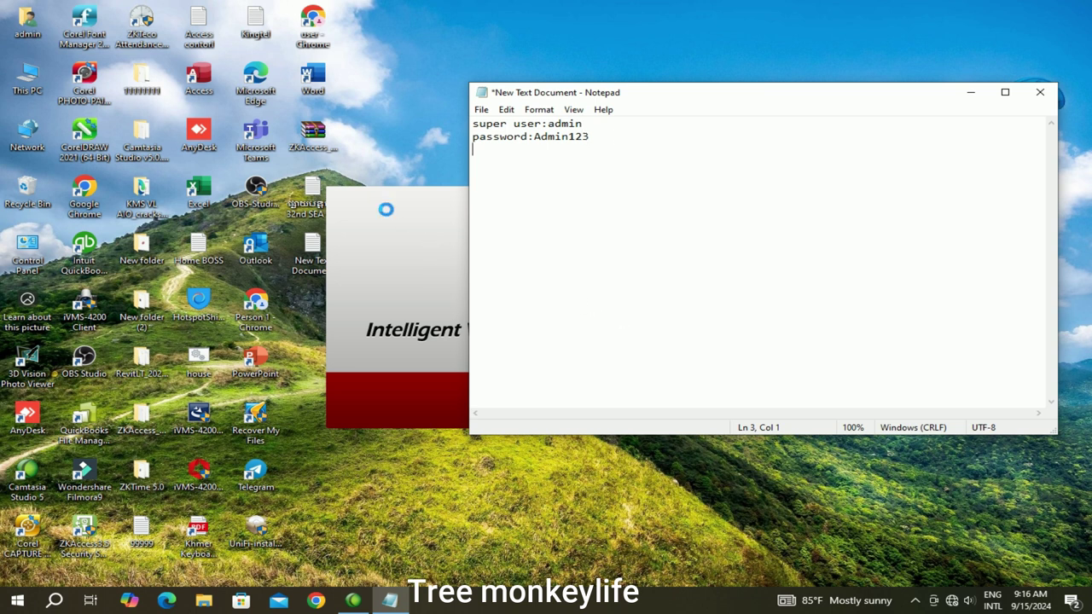
{"action": "left_click", "coordinate": [1041, 96]}
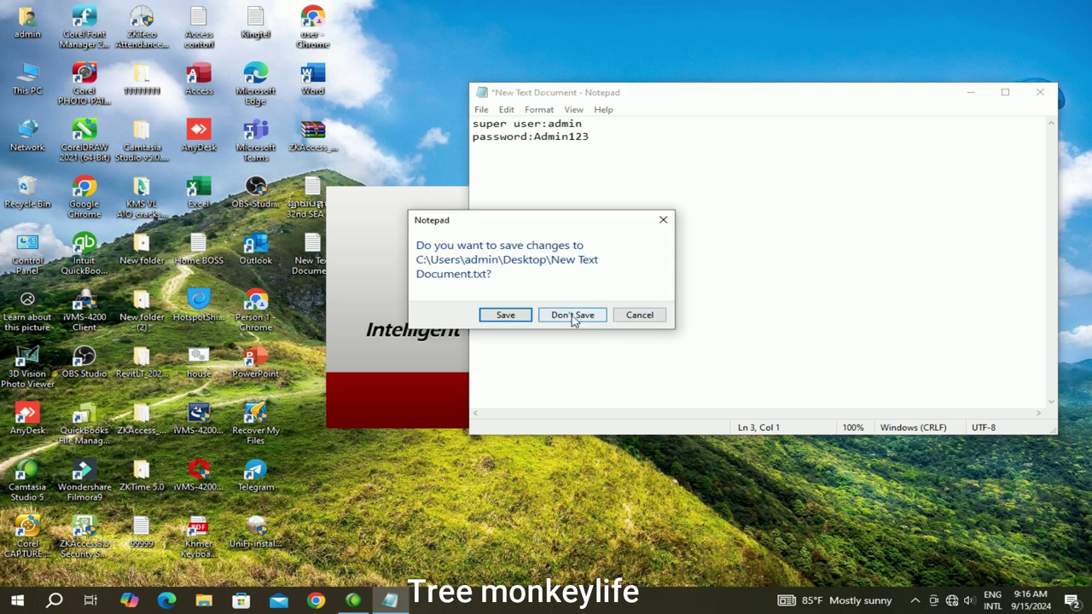
{"action": "left_click", "coordinate": [573, 316]}
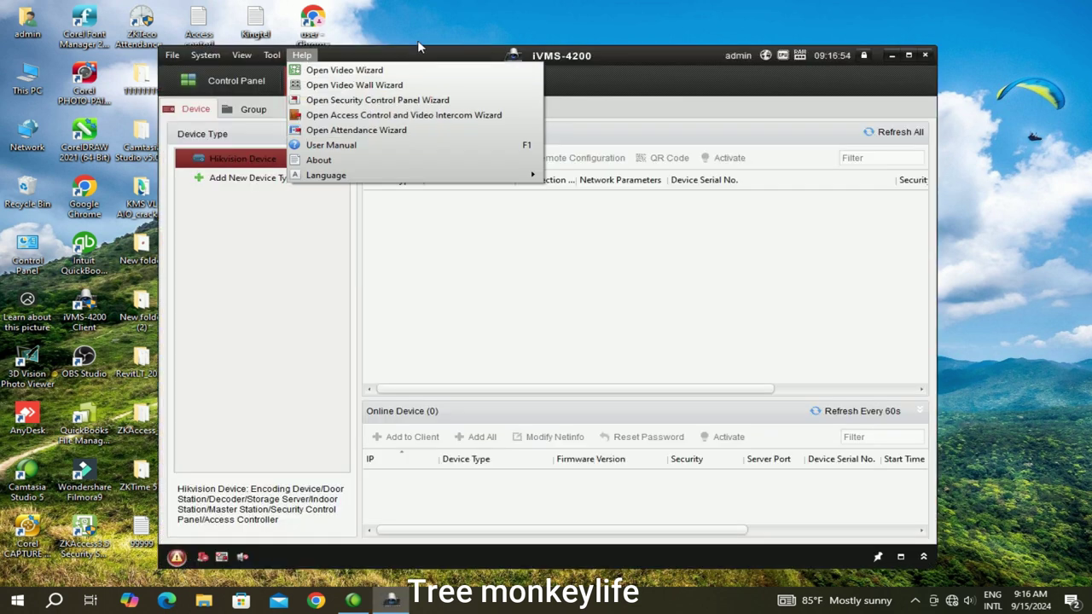
Dismiss the Help menu and start a new device nicknamed home at 45.201.203.103
{"action": "left_click", "coordinate": [340, 247]}
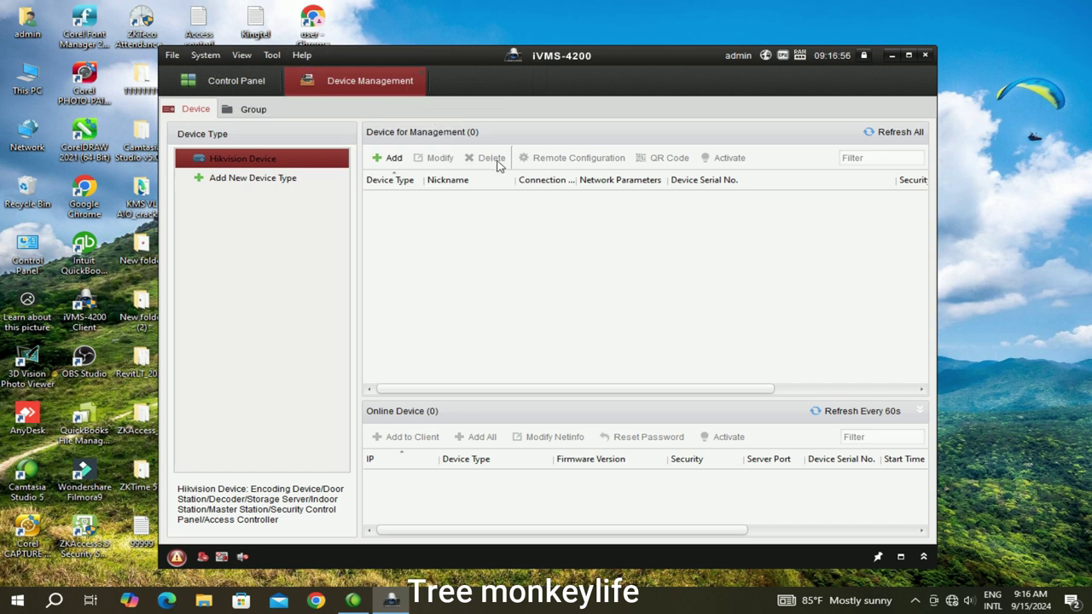
{"action": "left_click", "coordinate": [394, 159]}
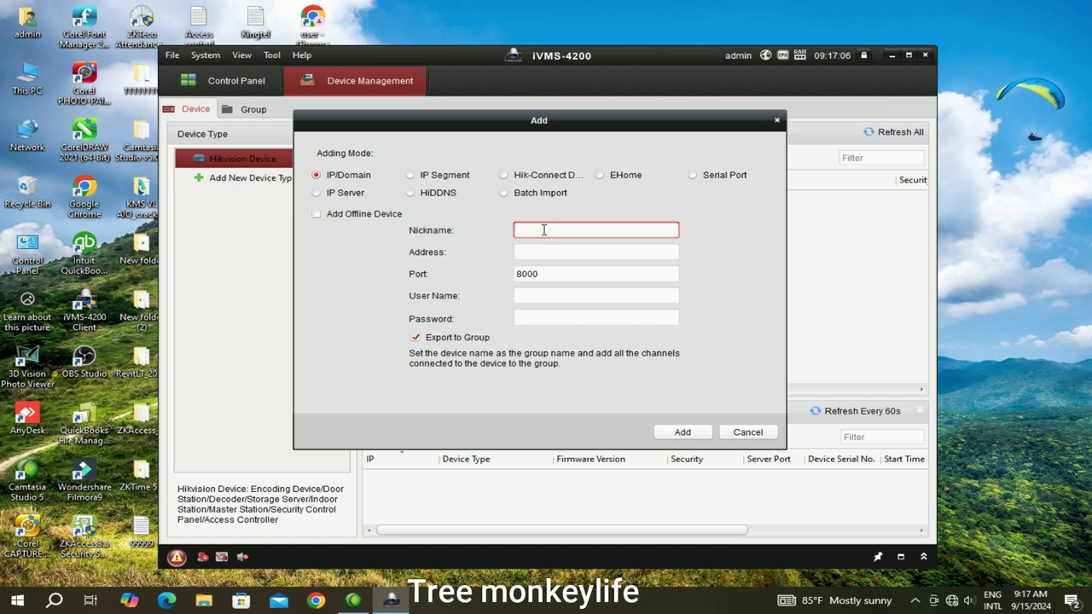
{"action": "type", "text": "home"}
{"action": "left_click", "coordinate": [527, 253]}
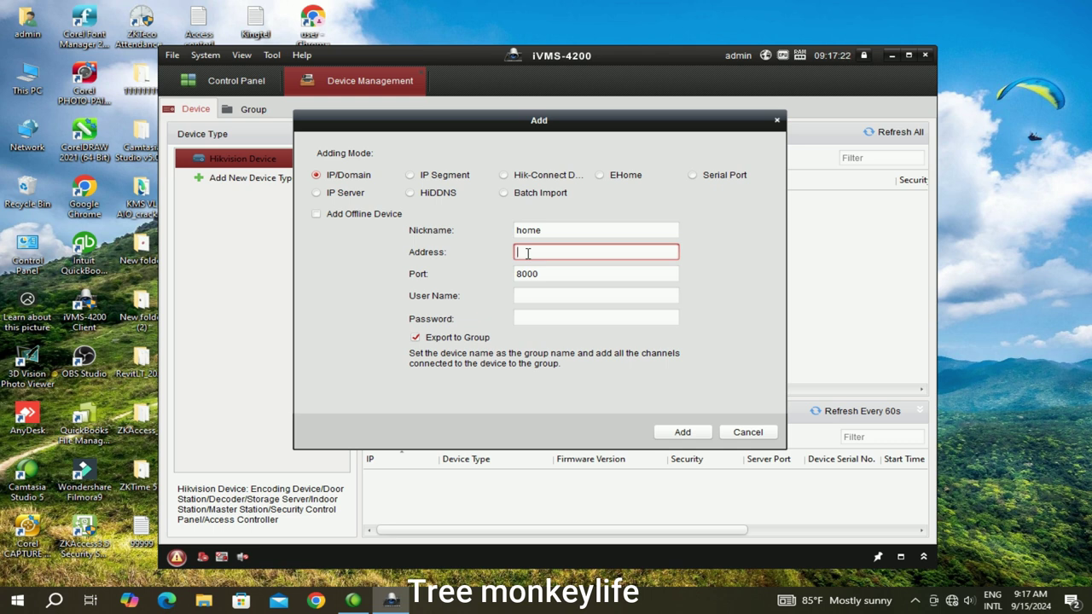
{"action": "left_click", "coordinate": [604, 314]}
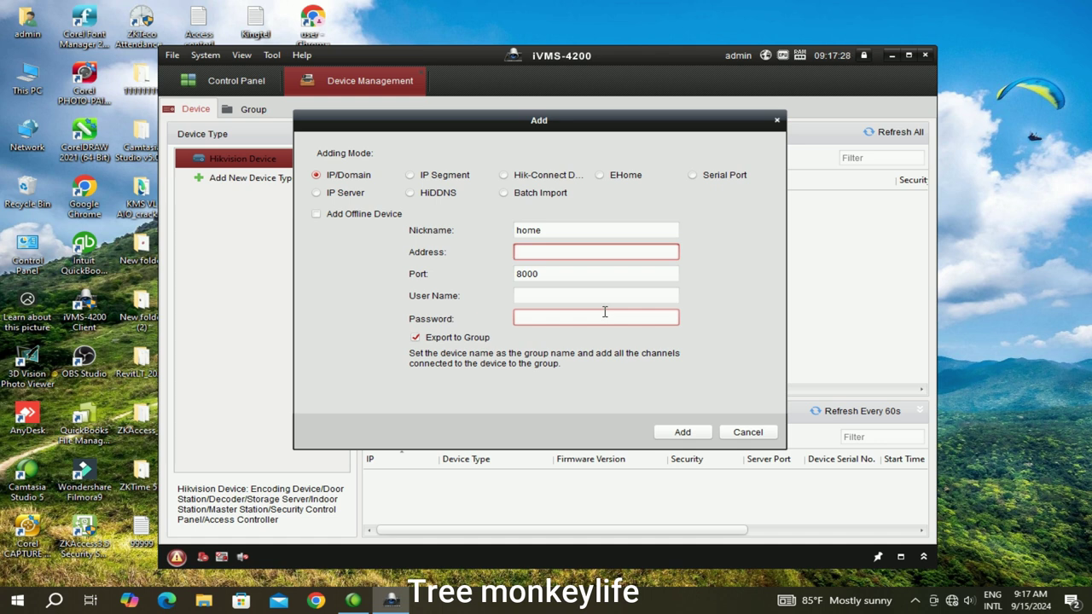
{"action": "type", "text": "45.201.203.103"}
Enter user admin and the device password, then add it on port 8000
{"action": "left_click", "coordinate": [555, 298]}
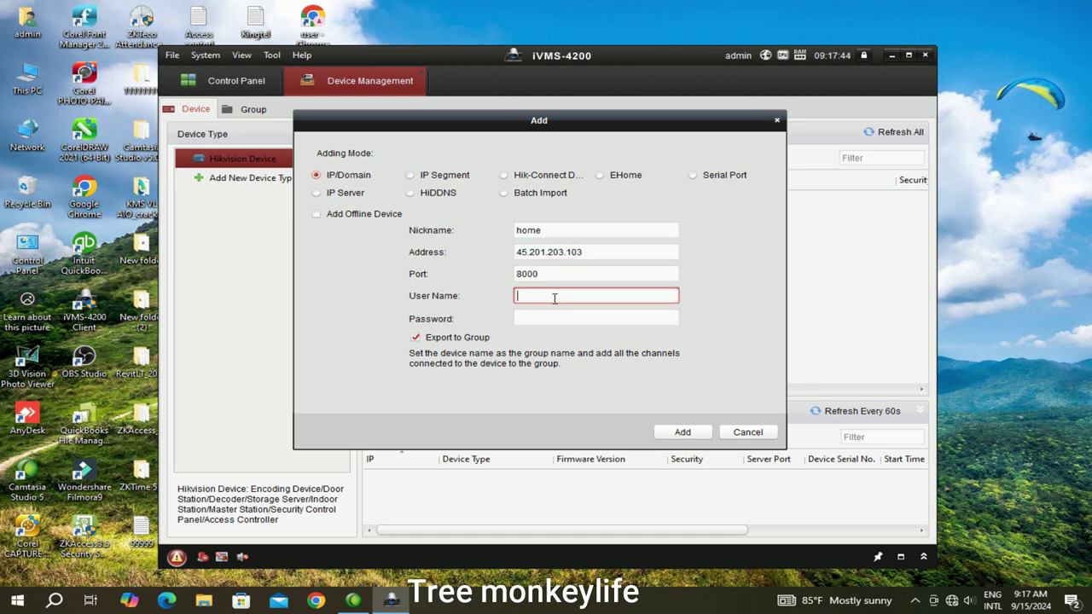
{"action": "type", "text": "admin"}
{"action": "left_click", "coordinate": [546, 313]}
{"action": "type", "text": "•••••••"}
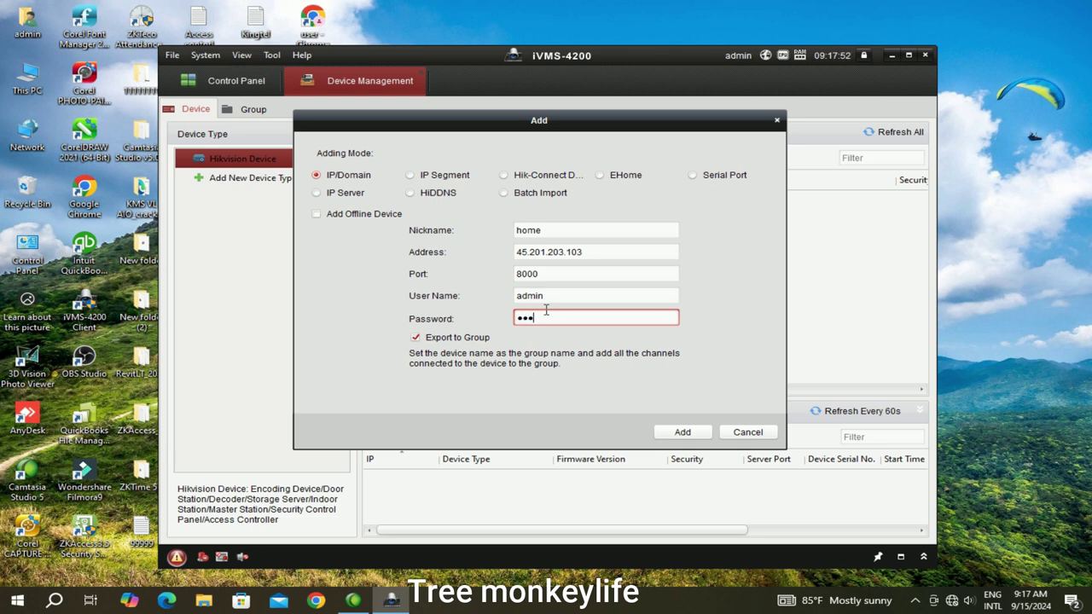
{"action": "type", "text": "•"}
{"action": "left_click", "coordinate": [683, 432]}
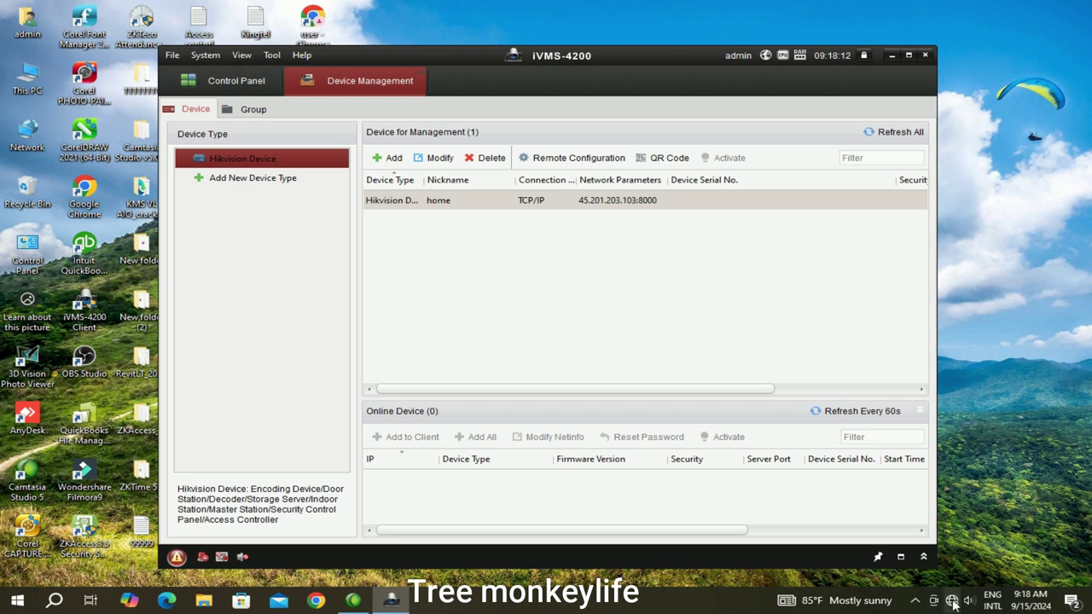
Refresh the desktop, re-save the home device unchanged, and maximize the iVMS-4200 window
{"action": "right_click", "coordinate": [1007, 377]}
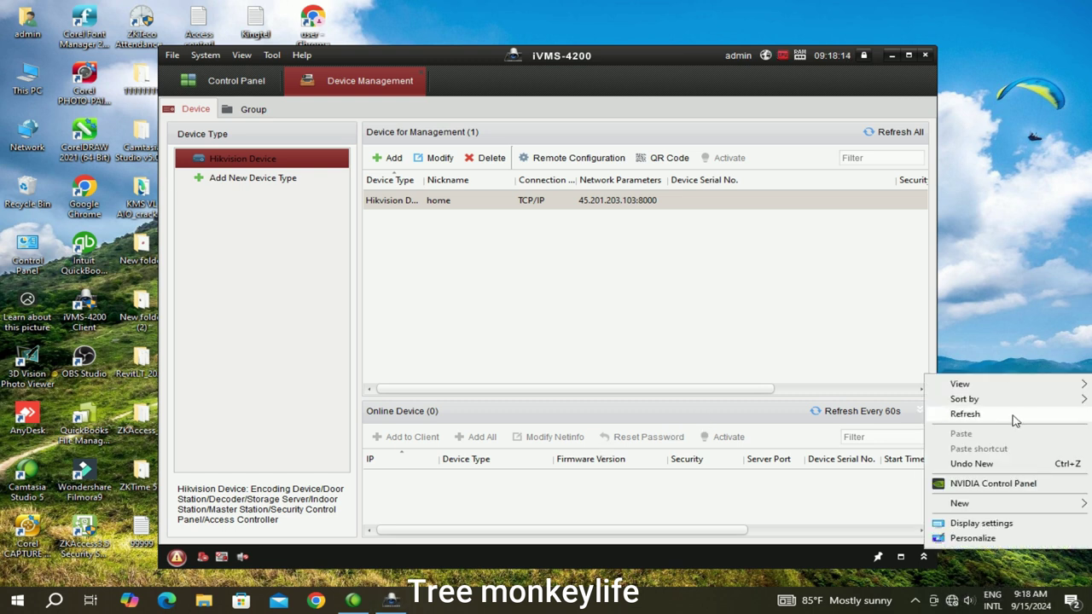
{"action": "right_click", "coordinate": [1047, 333]}
{"action": "left_click", "coordinate": [1043, 367]}
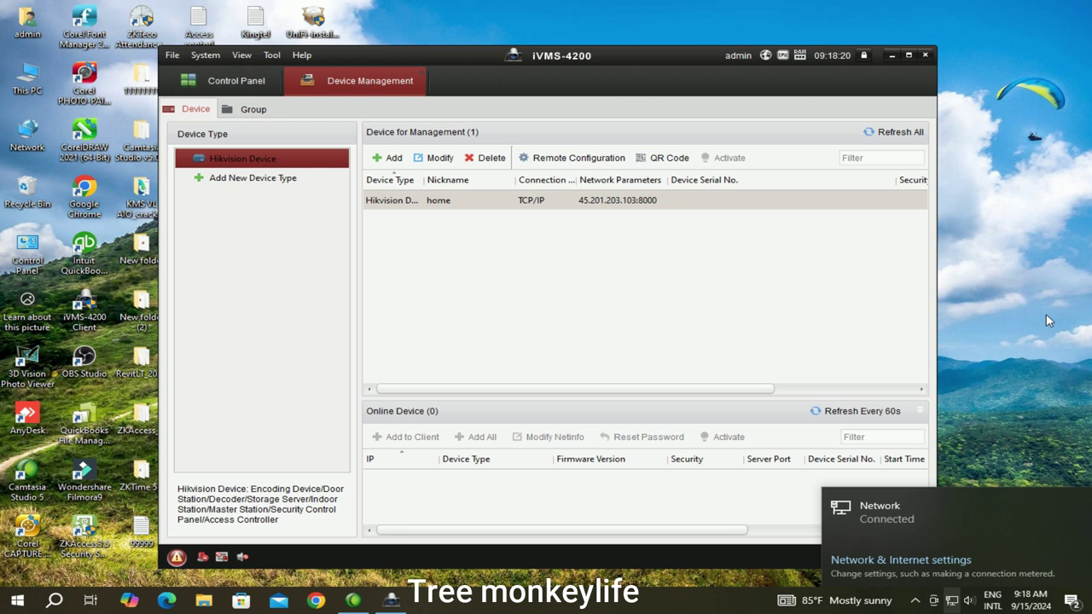
{"action": "double_click", "coordinate": [509, 207]}
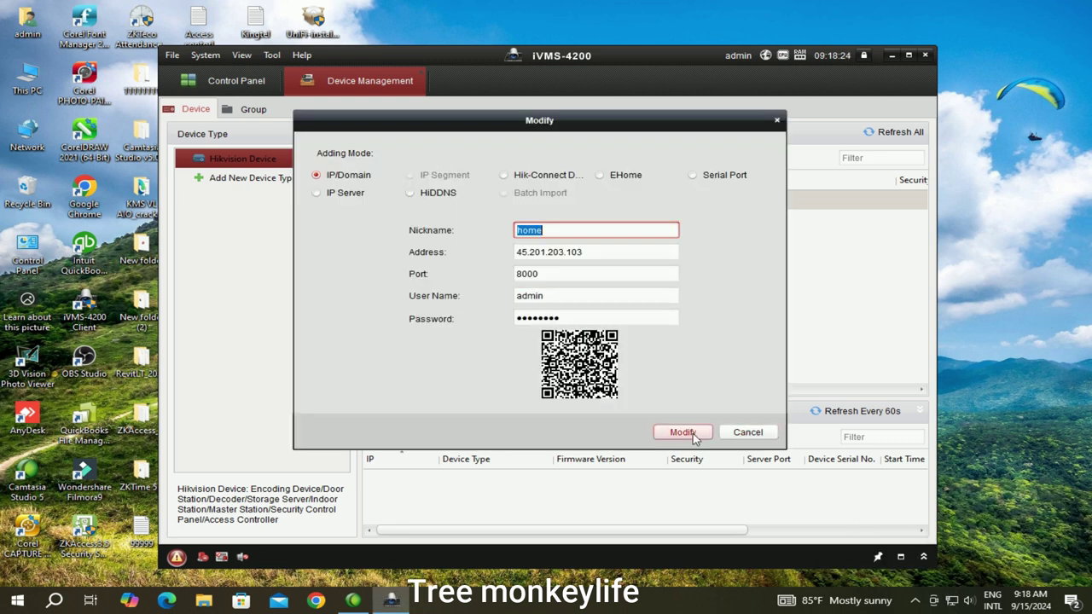
{"action": "left_click", "coordinate": [692, 437]}
{"action": "left_click_drag", "start_coordinate": [612, 389], "coordinate": [835, 384]}
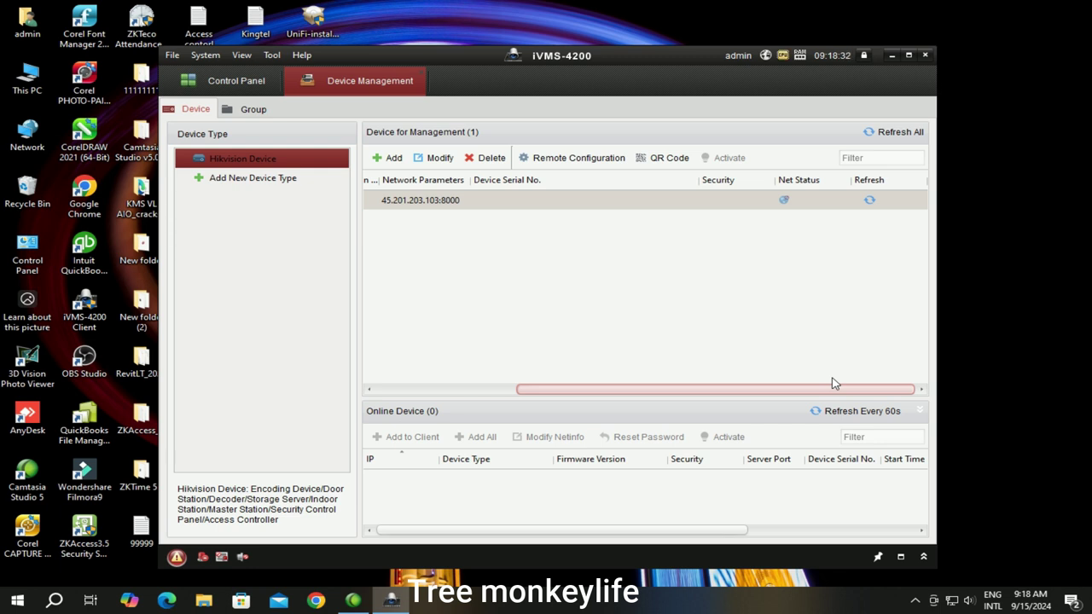
{"action": "double_click", "coordinate": [895, 52]}
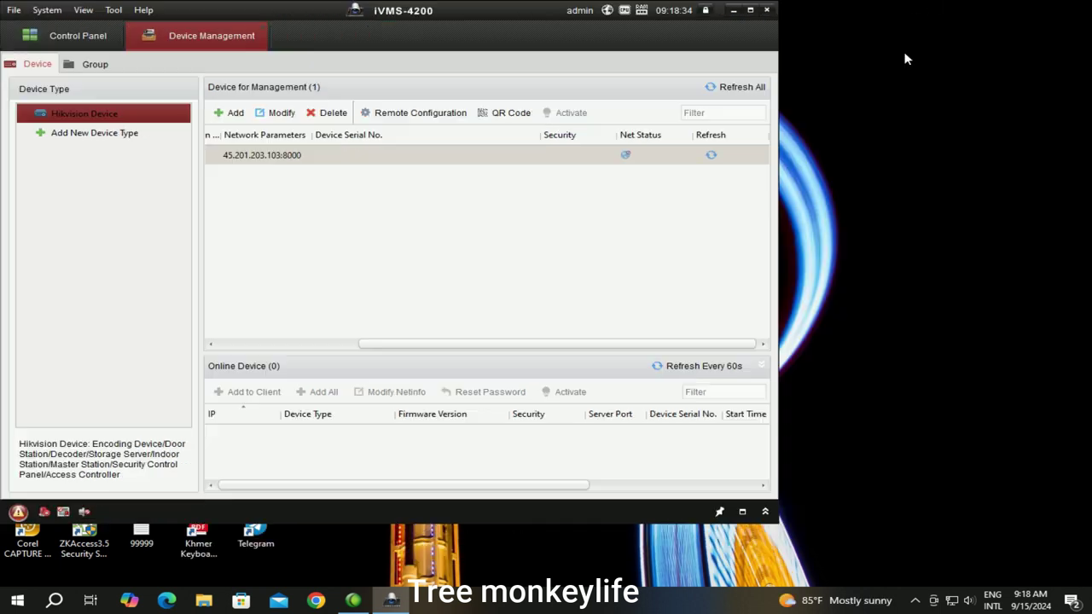
Return to Device Management and re-save the home device's settings
{"action": "left_click", "coordinate": [72, 32]}
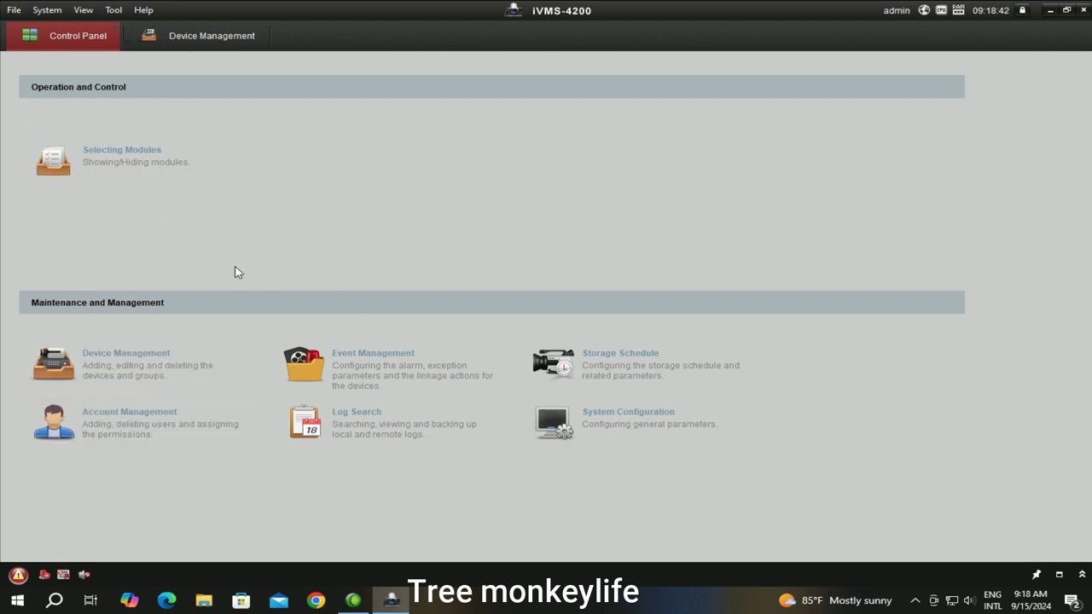
{"action": "left_click", "coordinate": [223, 39]}
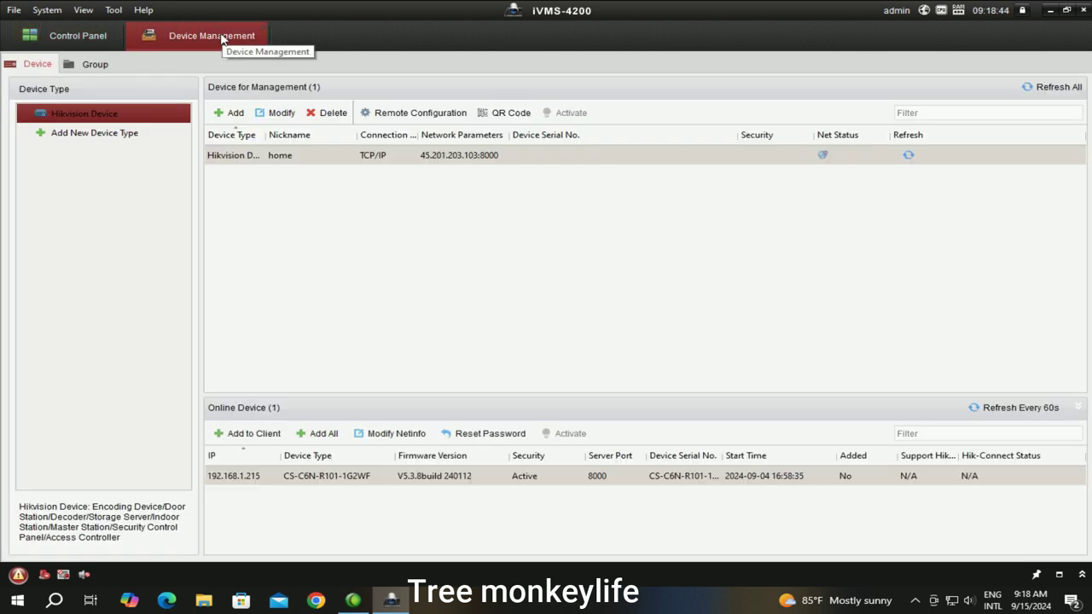
{"action": "double_click", "coordinate": [490, 156]}
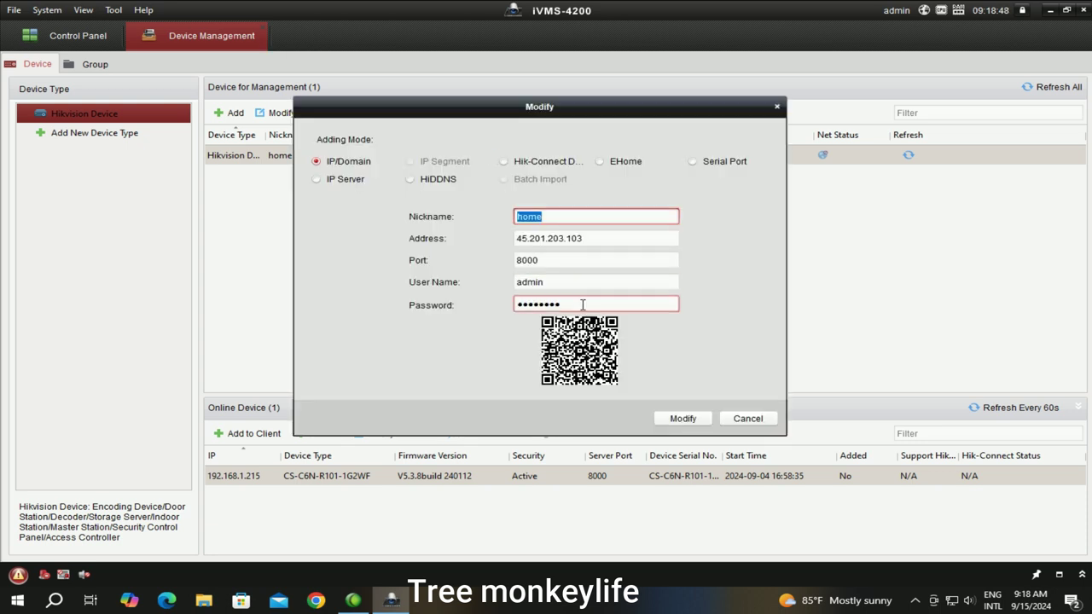
{"action": "left_click", "coordinate": [683, 418]}
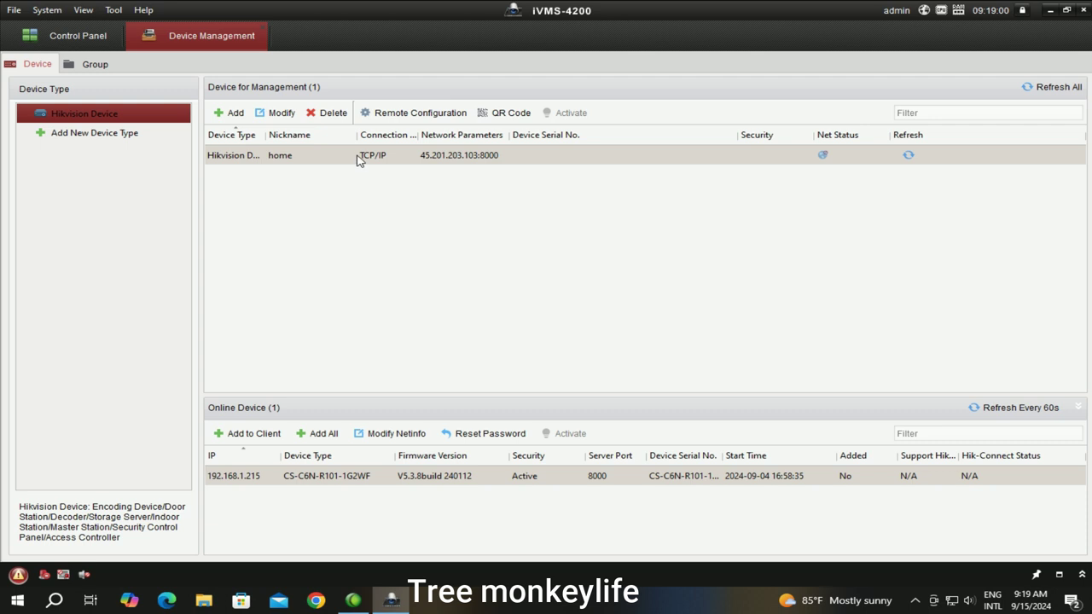
Retype the home device's password and save the updated login
{"action": "left_click", "coordinate": [265, 115]}
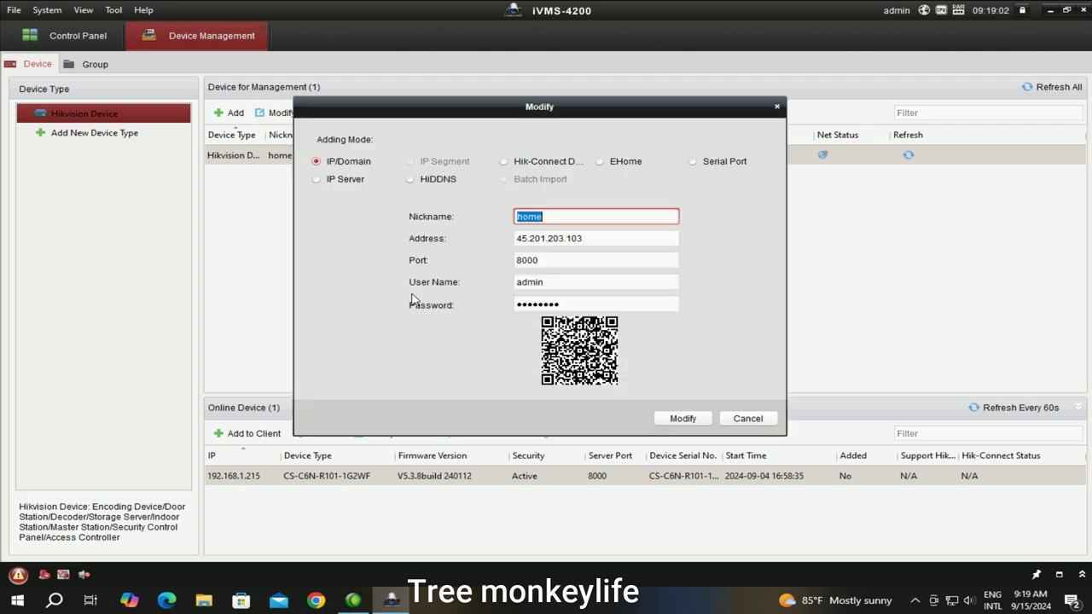
{"action": "left_click", "coordinate": [568, 305]}
{"action": "left_click_drag", "start_coordinate": [569, 306], "coordinate": [380, 310]}
{"action": "type", "text": "••••••••"}
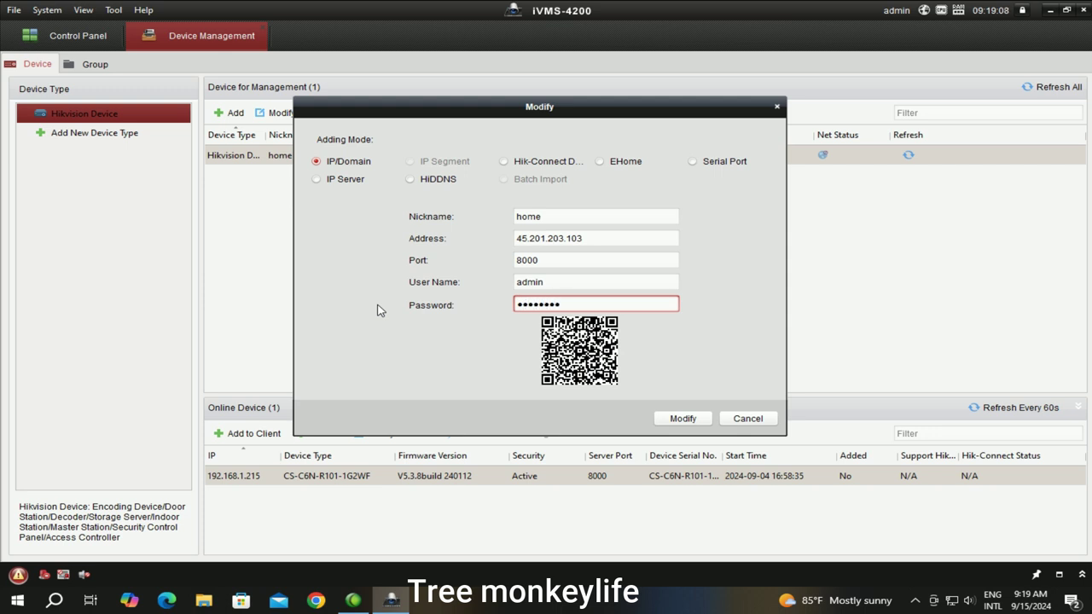
{"action": "left_click", "coordinate": [683, 418]}
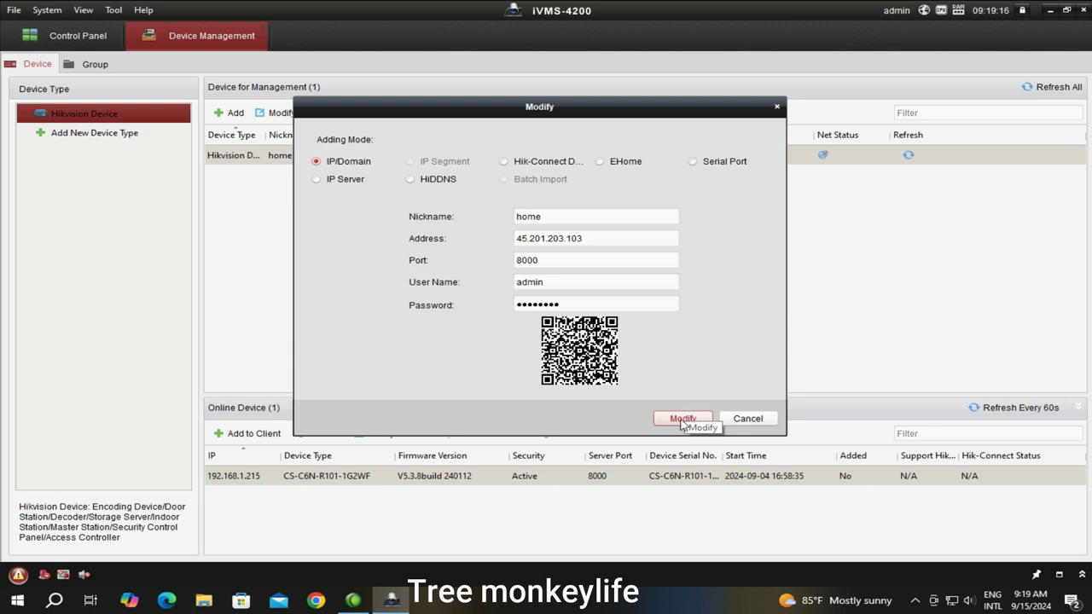
{"action": "left_click", "coordinate": [683, 420]}
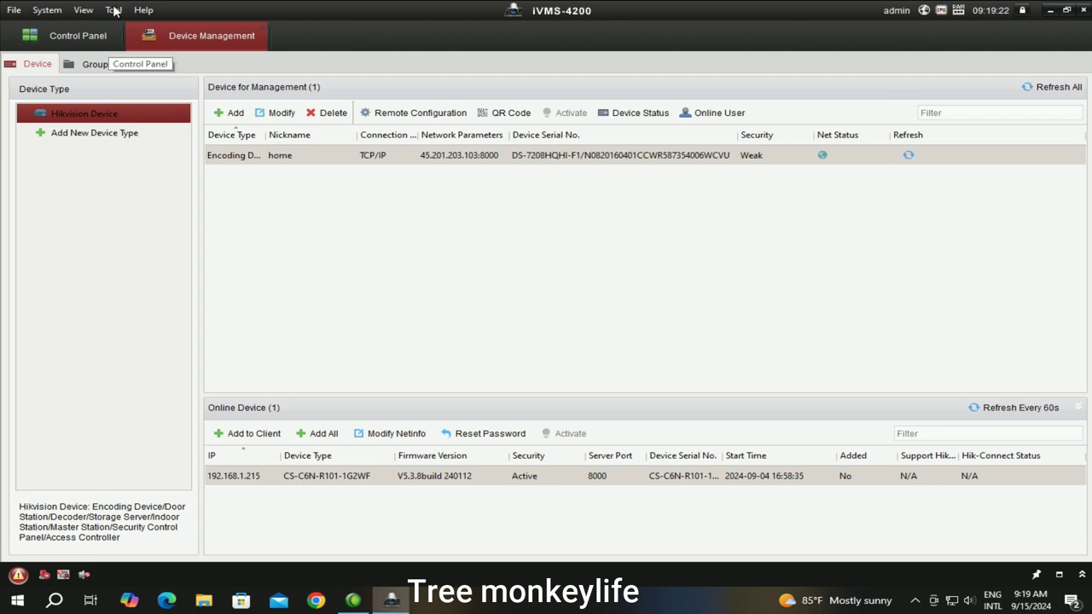
Open the Main View live area and select its top-left and top-right windows
{"action": "left_click", "coordinate": [72, 36]}
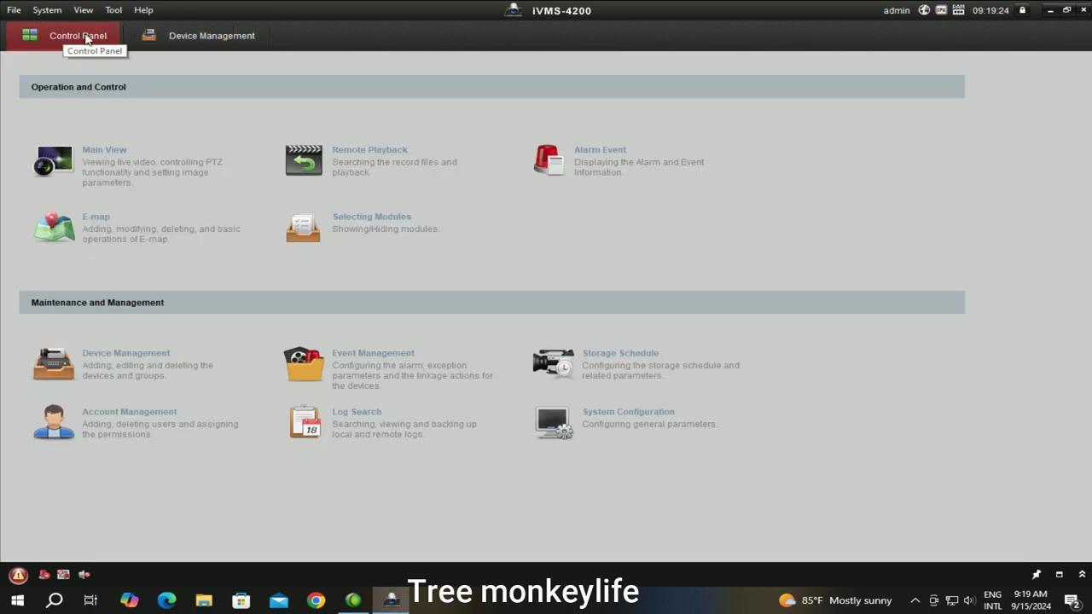
{"action": "left_click", "coordinate": [115, 157]}
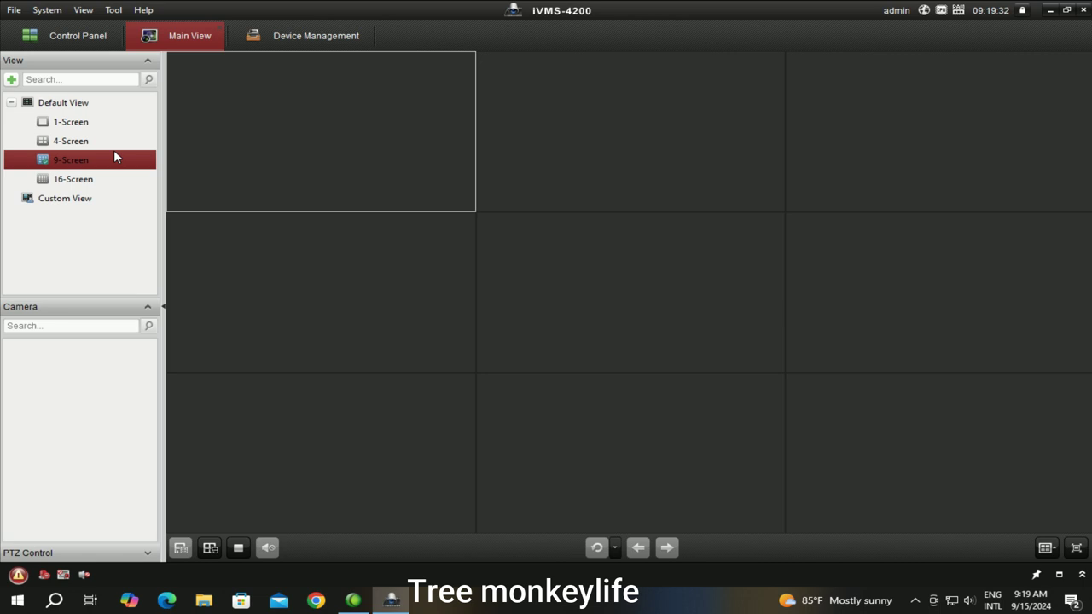
{"action": "left_click", "coordinate": [211, 161]}
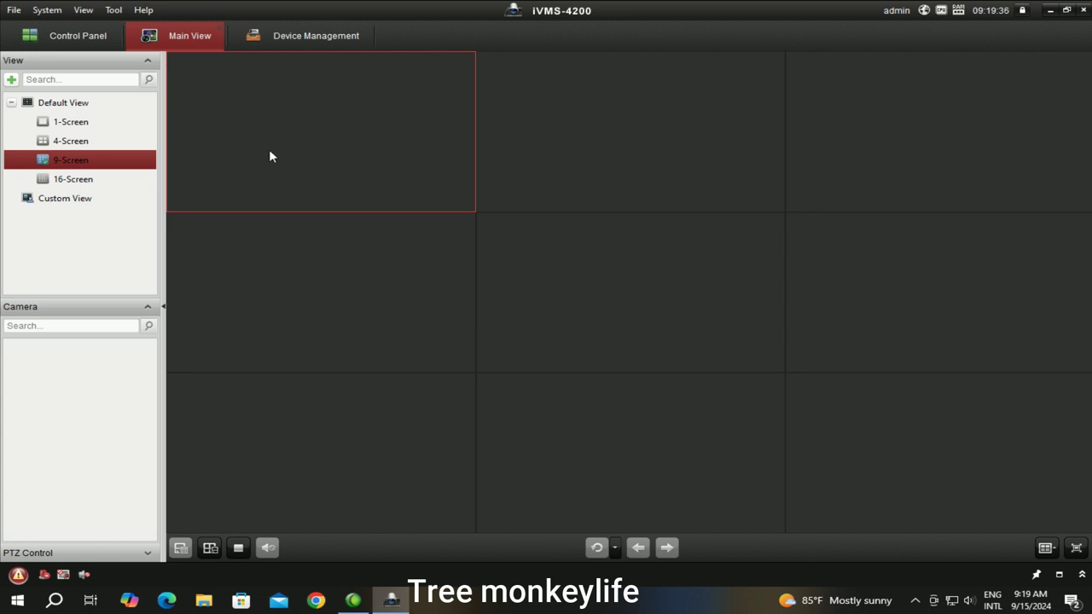
{"action": "left_click", "coordinate": [900, 125]}
Reopen the home device's settings, close them unchanged, and return to the nine-window view
{"action": "left_click", "coordinate": [242, 145]}
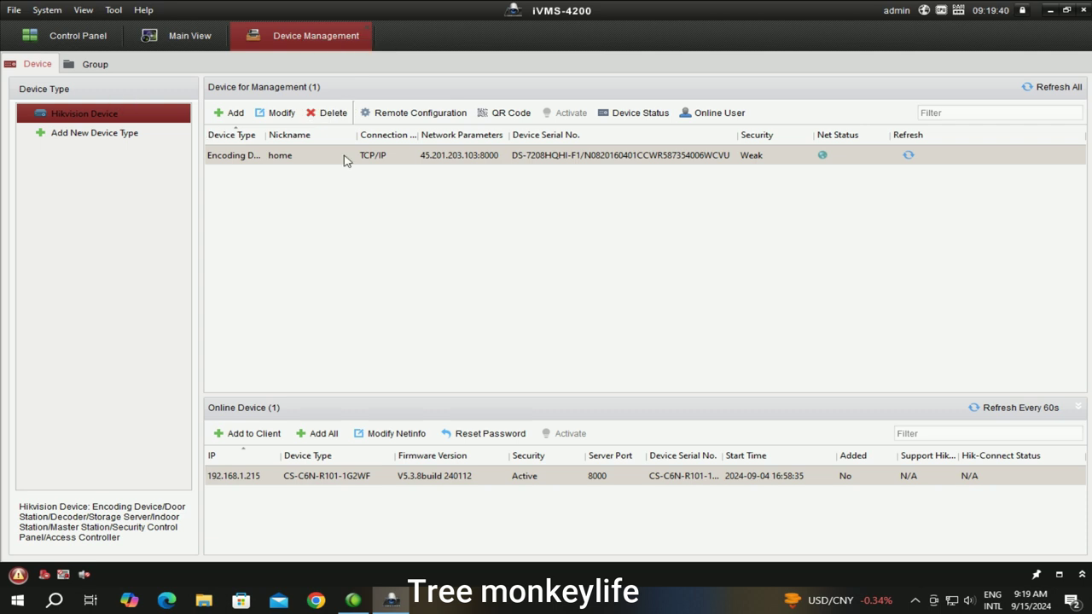
{"action": "double_click", "coordinate": [283, 161]}
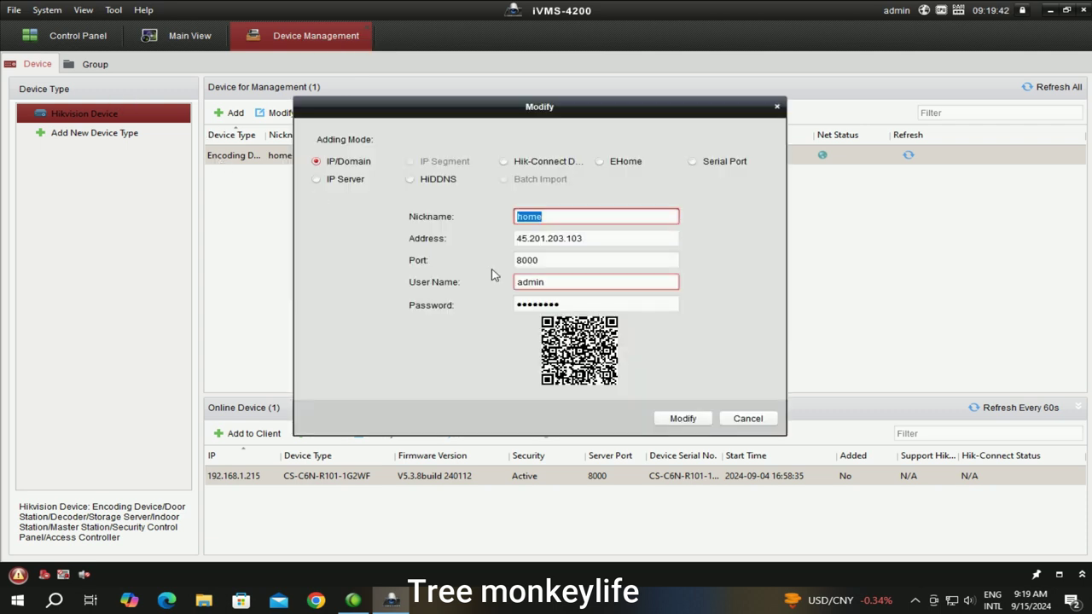
{"action": "left_click", "coordinate": [698, 421]}
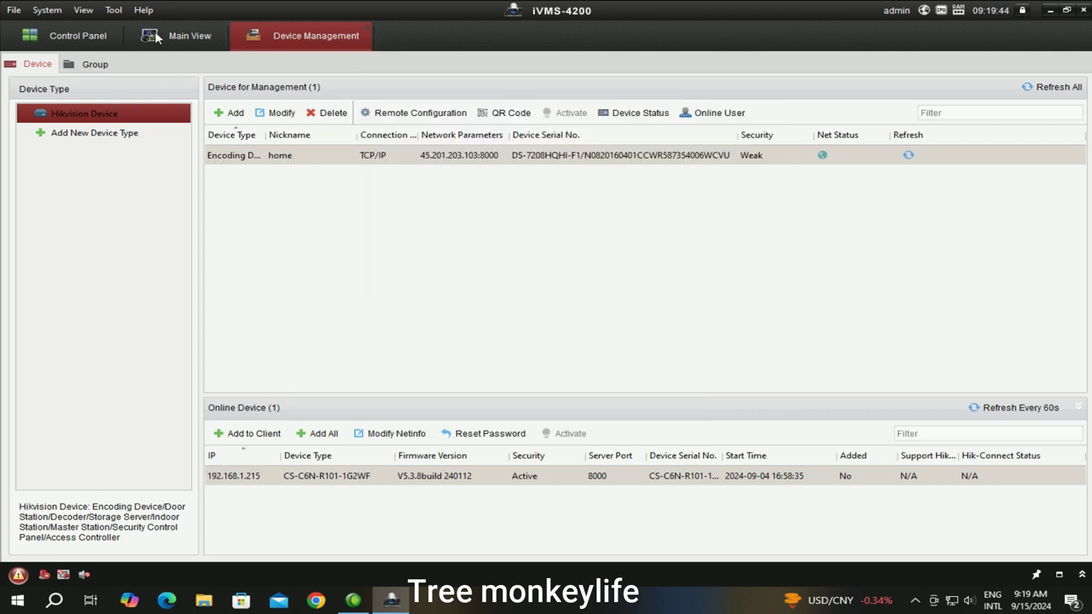
{"action": "left_click", "coordinate": [174, 36]}
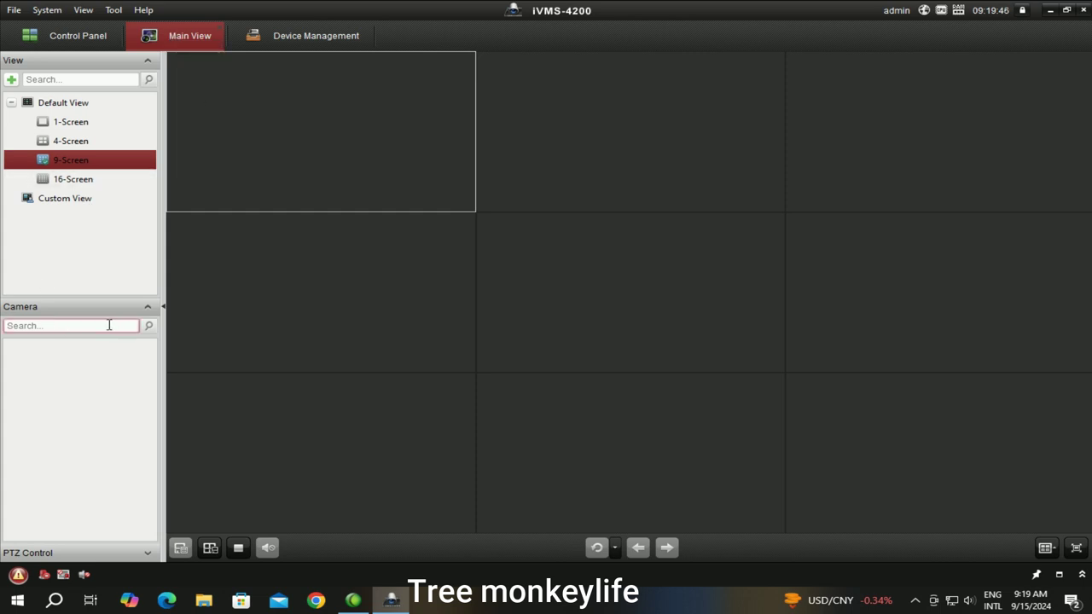
Exit iVMS-4200, confirm with OK, and refresh the desktop
{"action": "left_click", "coordinate": [1086, 11]}
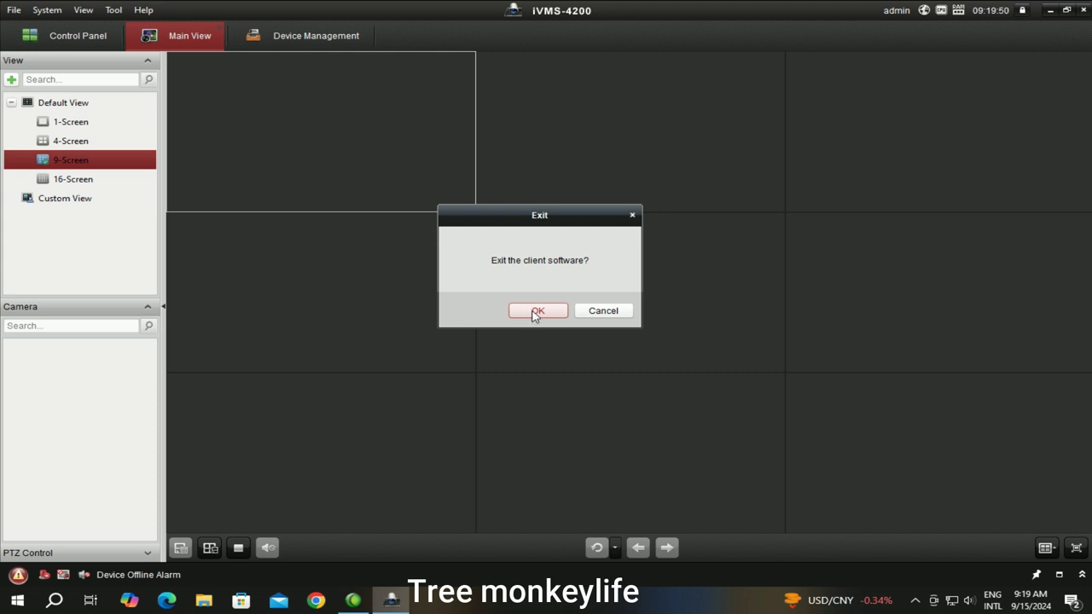
{"action": "left_click", "coordinate": [534, 312]}
{"action": "right_click", "coordinate": [452, 140]}
{"action": "left_click", "coordinate": [503, 180]}
{"action": "right_click", "coordinate": [456, 93]}
{"action": "left_click", "coordinate": [515, 135]}
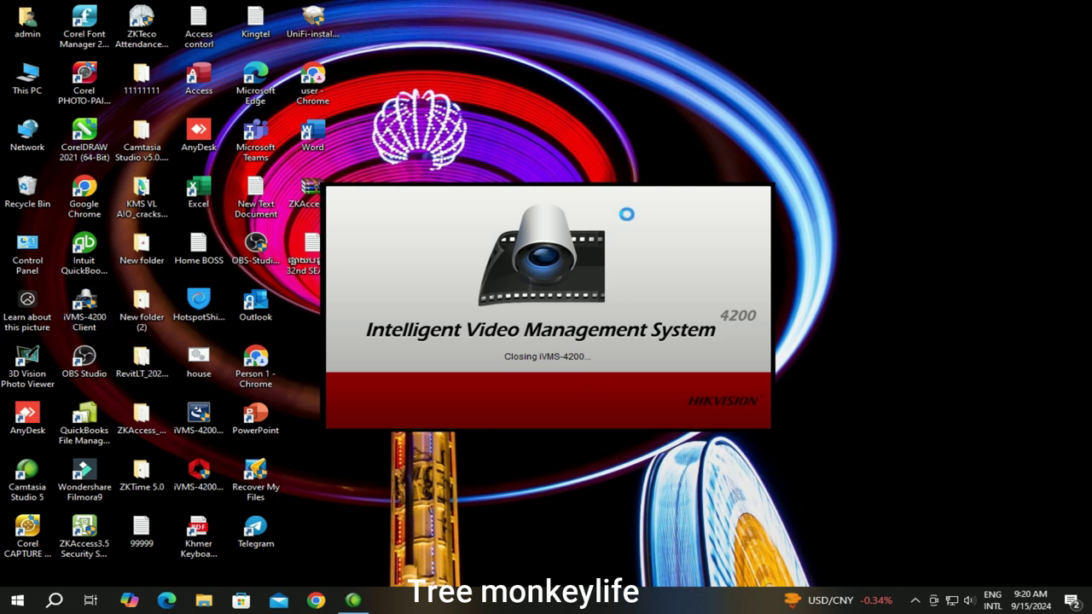
Refresh the desktop repeatedly while iVMS-4200 relaunches and initializes
{"action": "right_click", "coordinate": [623, 58]}
{"action": "left_click", "coordinate": [655, 100]}
{"action": "right_click", "coordinate": [557, 71]}
{"action": "left_click", "coordinate": [658, 114]}
{"action": "right_click", "coordinate": [561, 73]}
{"action": "left_click", "coordinate": [646, 114]}
{"action": "right_click", "coordinate": [855, 102]}
{"action": "left_click", "coordinate": [912, 143]}
{"action": "right_click", "coordinate": [803, 99]}
{"action": "left_click", "coordinate": [879, 143]}
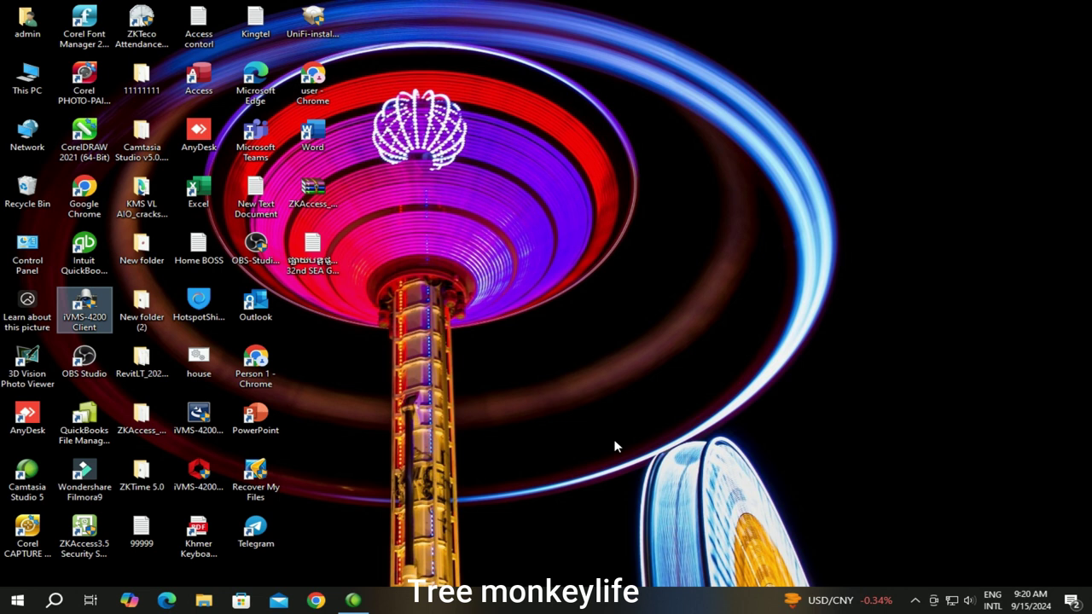
Check the hidden notification-area icons, then dismiss them
{"action": "right_click", "coordinate": [710, 161]}
{"action": "left_click", "coordinate": [915, 601]}
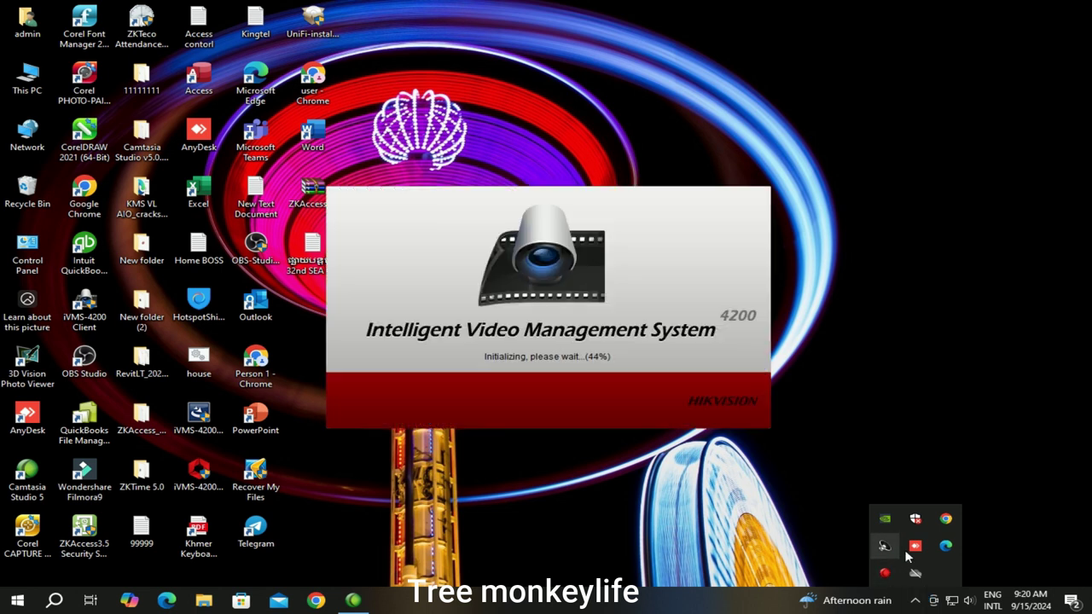
{"action": "left_click", "coordinate": [630, 280]}
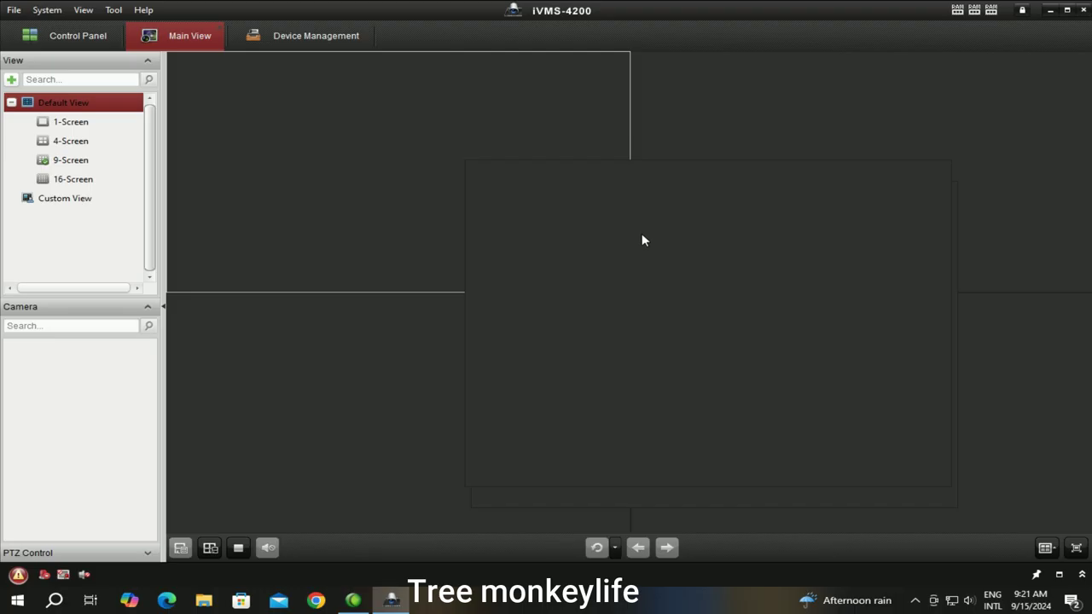
Open Device Management and check the Add New Device Type options, then cancel
{"action": "left_click", "coordinate": [513, 198]}
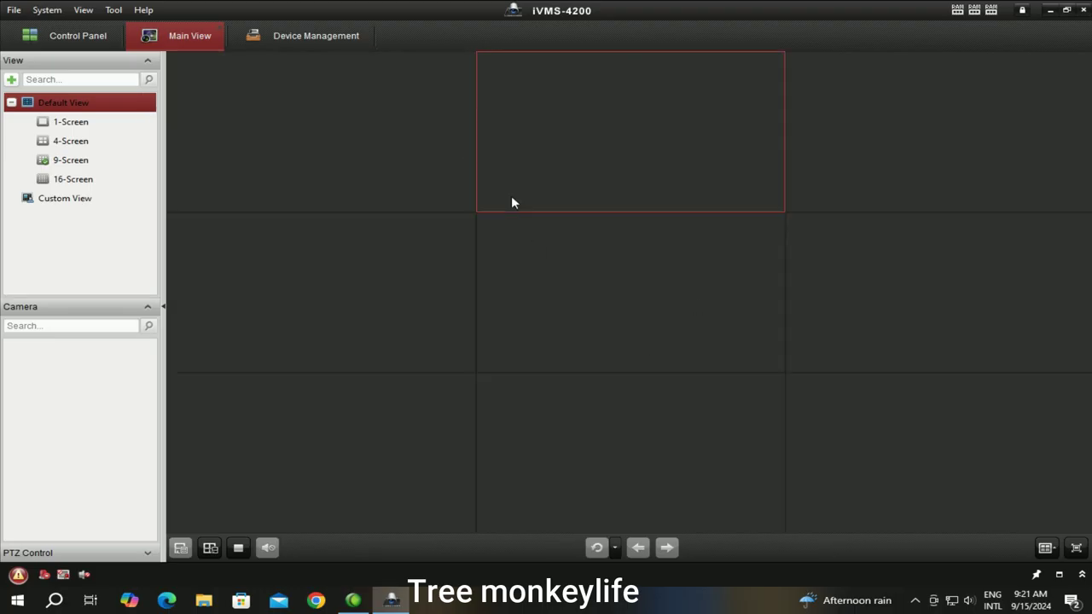
{"action": "left_click", "coordinate": [92, 40]}
{"action": "left_click", "coordinate": [313, 40]}
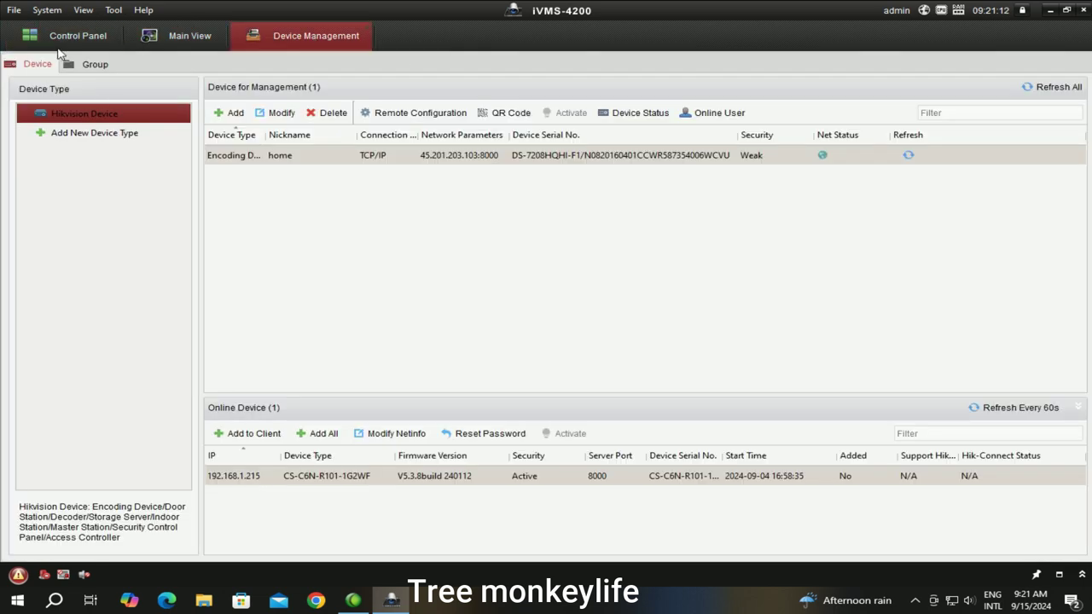
{"action": "left_click", "coordinate": [70, 133]}
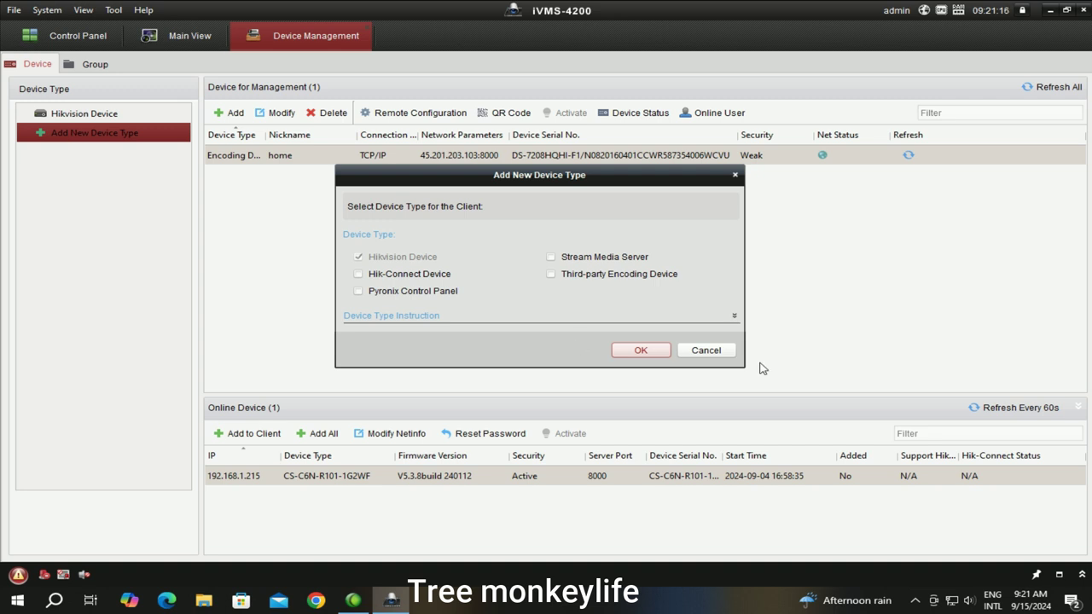
{"action": "left_click", "coordinate": [705, 351]}
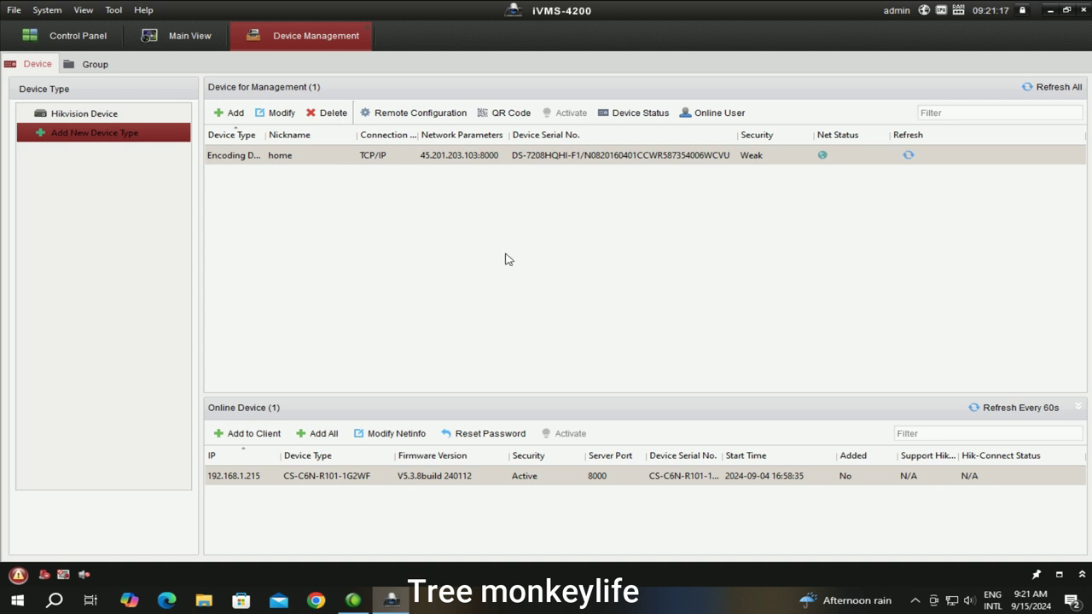
Set the Main View to a 9-Screen layout, then return to Device Management
{"action": "left_click", "coordinate": [180, 38]}
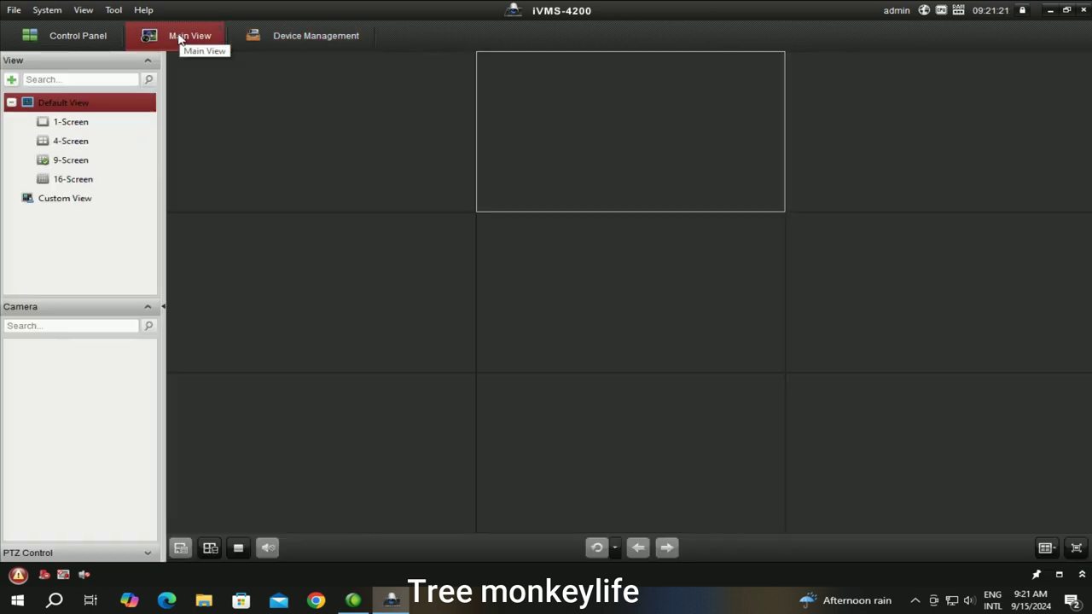
{"action": "left_click", "coordinate": [145, 306]}
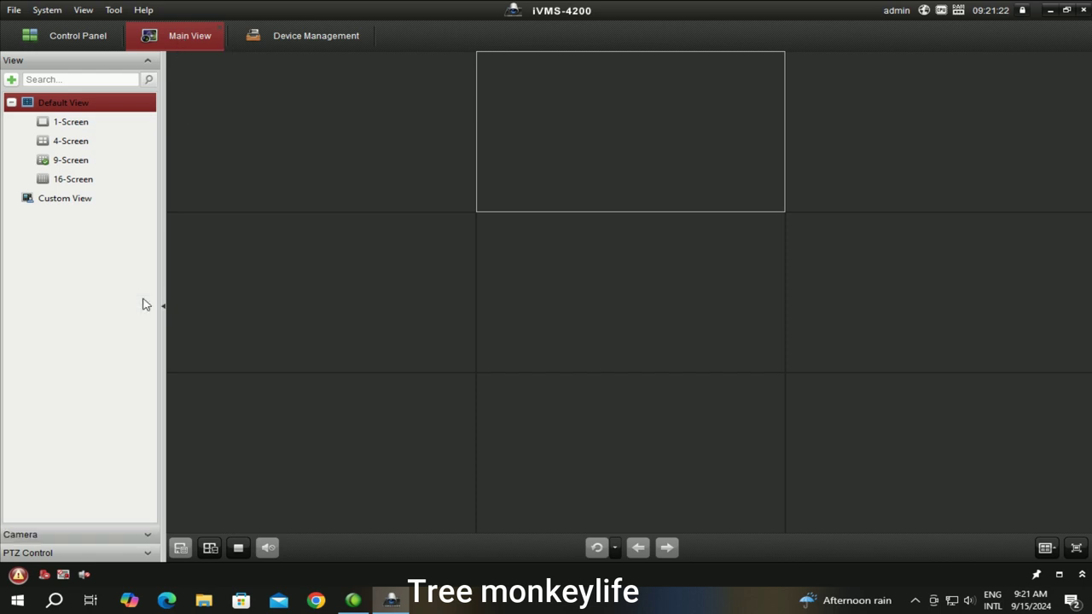
{"action": "left_click", "coordinate": [145, 555]}
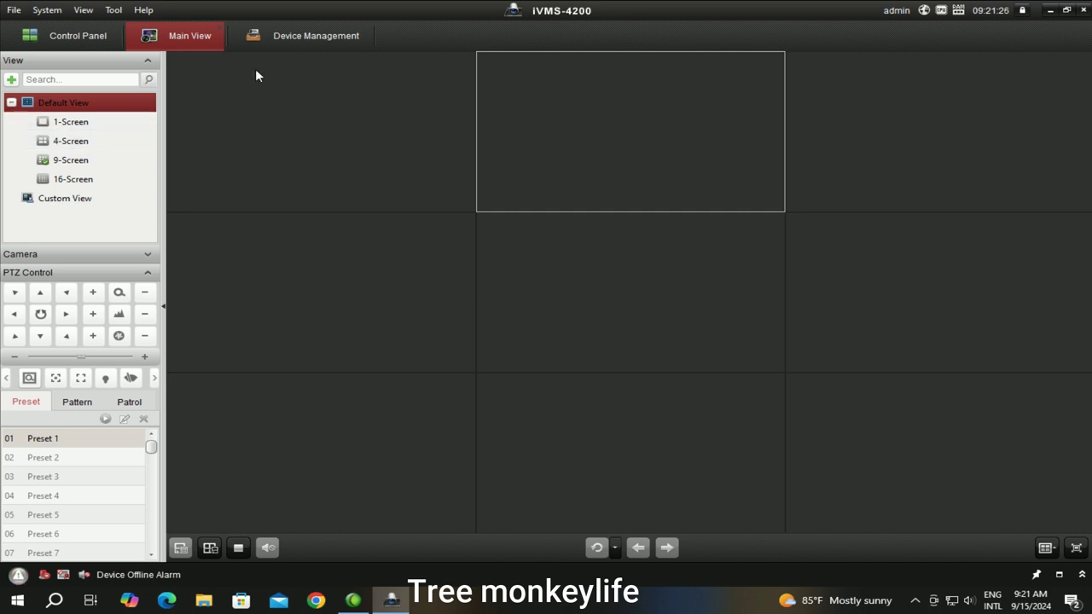
{"action": "left_click", "coordinate": [70, 160]}
{"action": "left_click", "coordinate": [386, 161]}
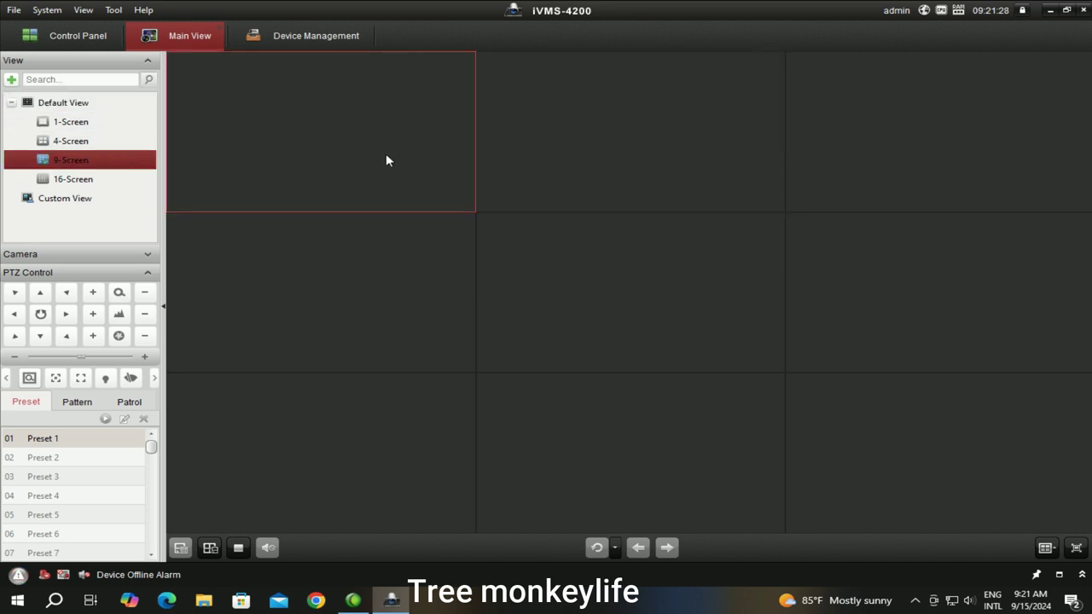
{"action": "left_click", "coordinate": [294, 35]}
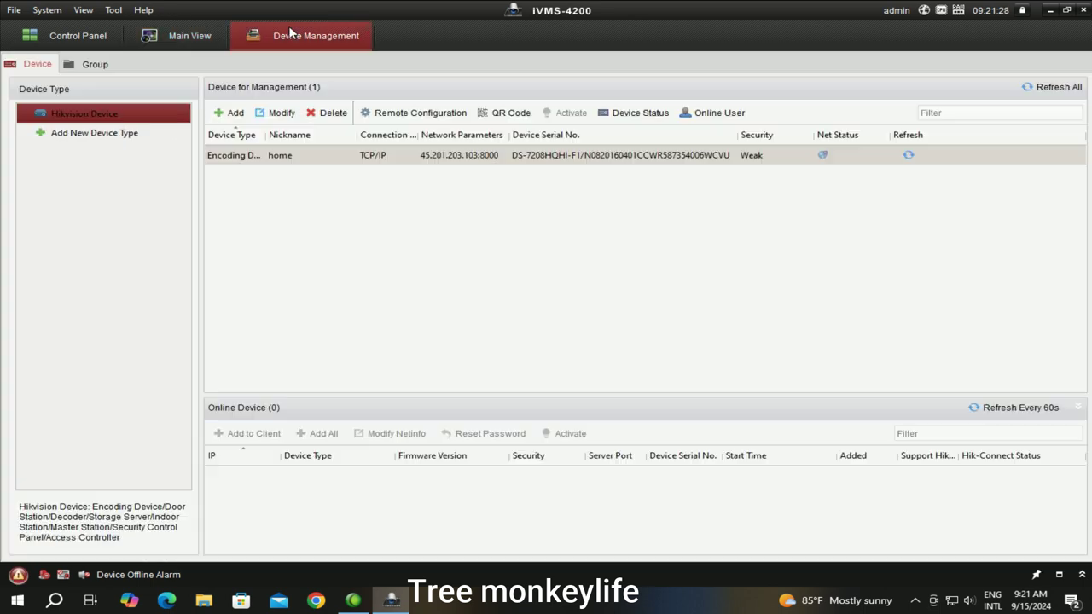
Delete the old home device and begin adding a new one nicknamed 'home'
{"action": "left_click", "coordinate": [320, 114]}
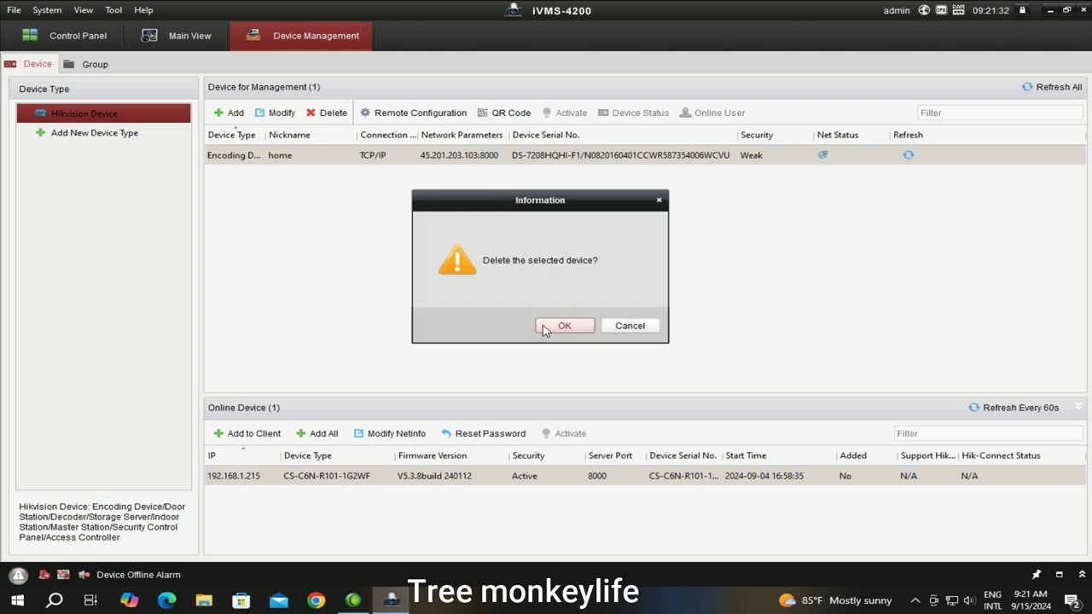
{"action": "left_click", "coordinate": [547, 328]}
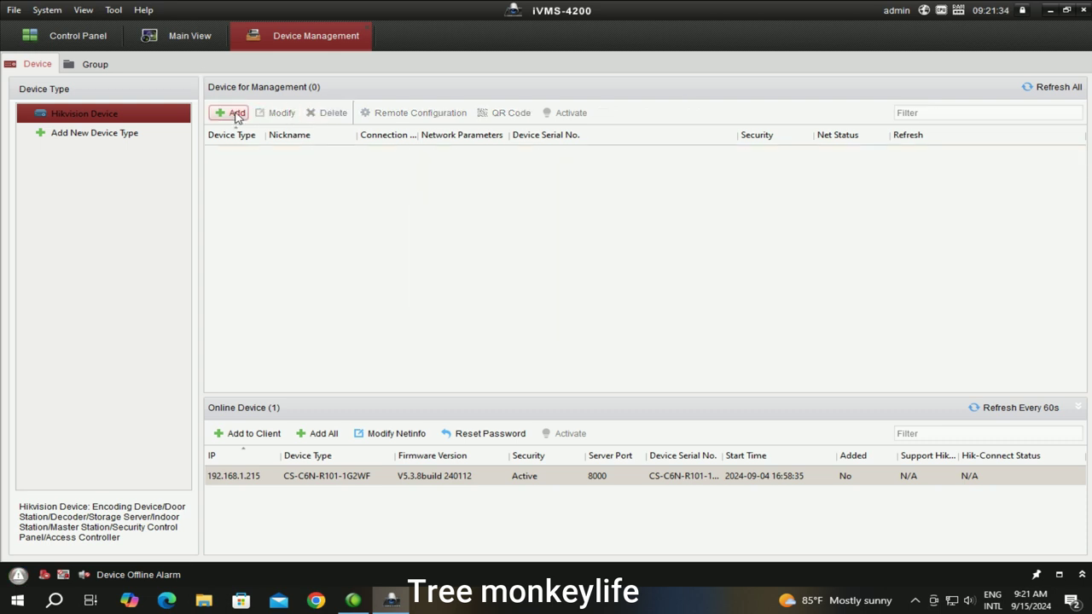
{"action": "left_click", "coordinate": [233, 114]}
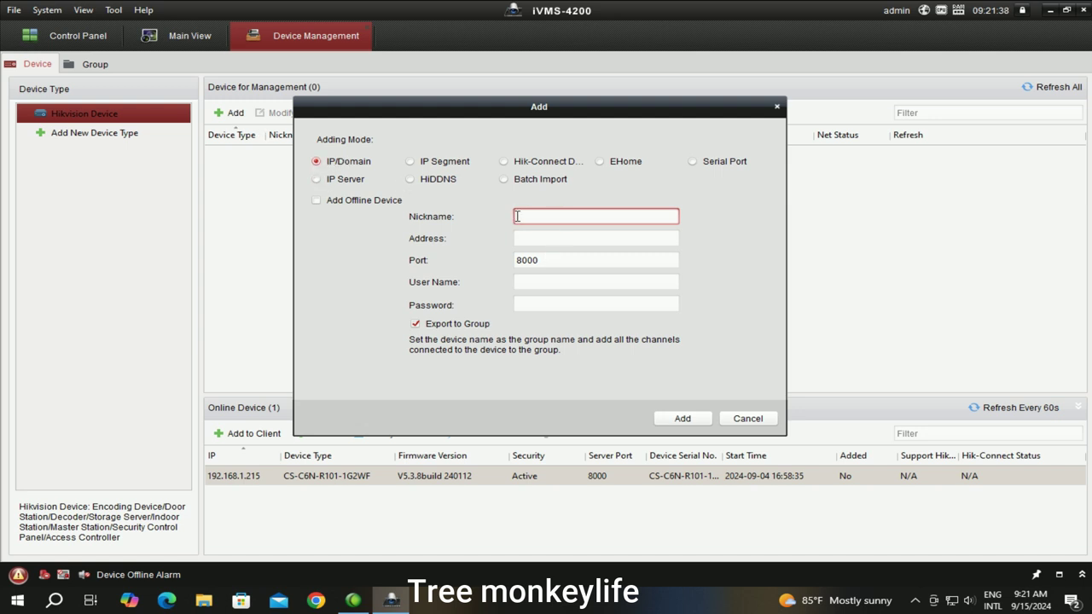
{"action": "type", "text": "home"}
{"action": "left_click", "coordinate": [629, 242]}
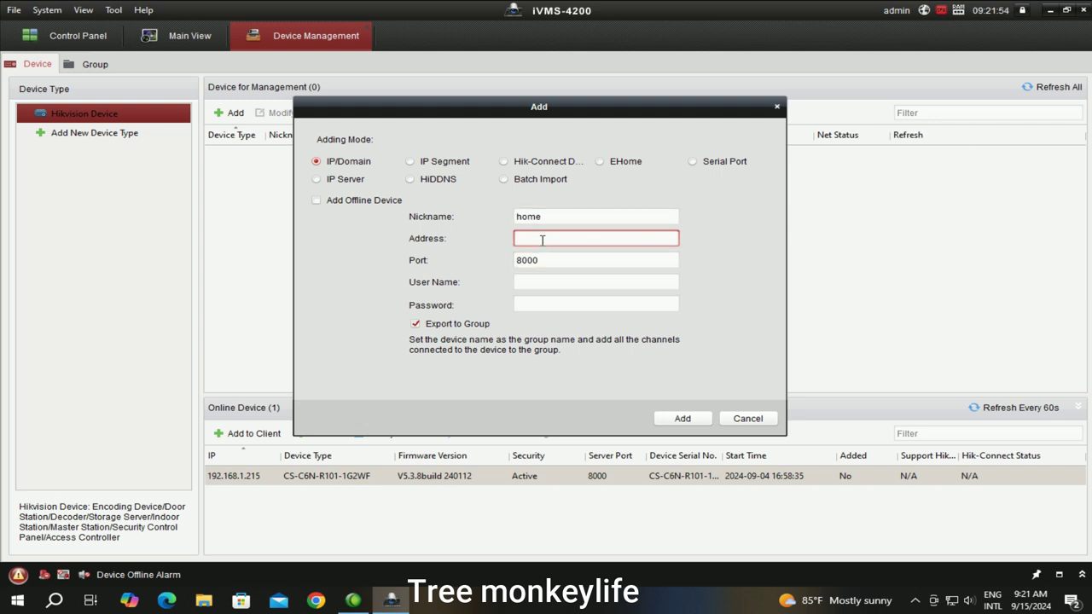
{"action": "type", "text": "45"}
{"action": "type", "text": "."}
{"action": "type", "text": "207"}
{"action": "type", "text": "."}
{"action": "type", "text": "20"}
{"action": "type", "text": "3"}
{"action": "type", "text": ".103"}
{"action": "left_click", "coordinate": [522, 283]}
{"action": "type", "text": "admin"}
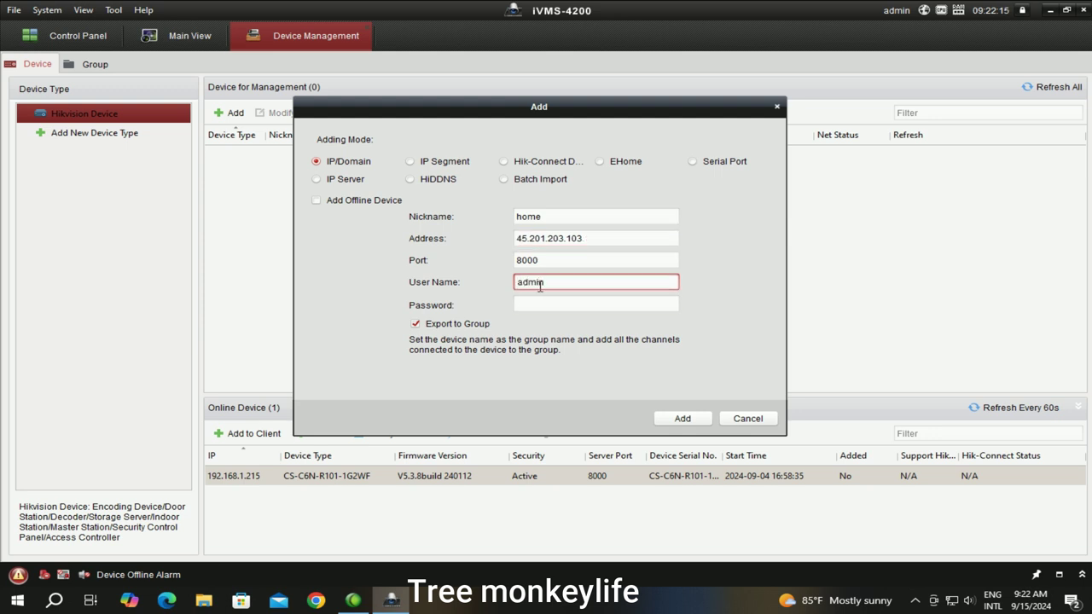
{"action": "left_click", "coordinate": [531, 305]}
{"action": "type", "text": "••••••••"}
{"action": "left_click", "coordinate": [687, 419]}
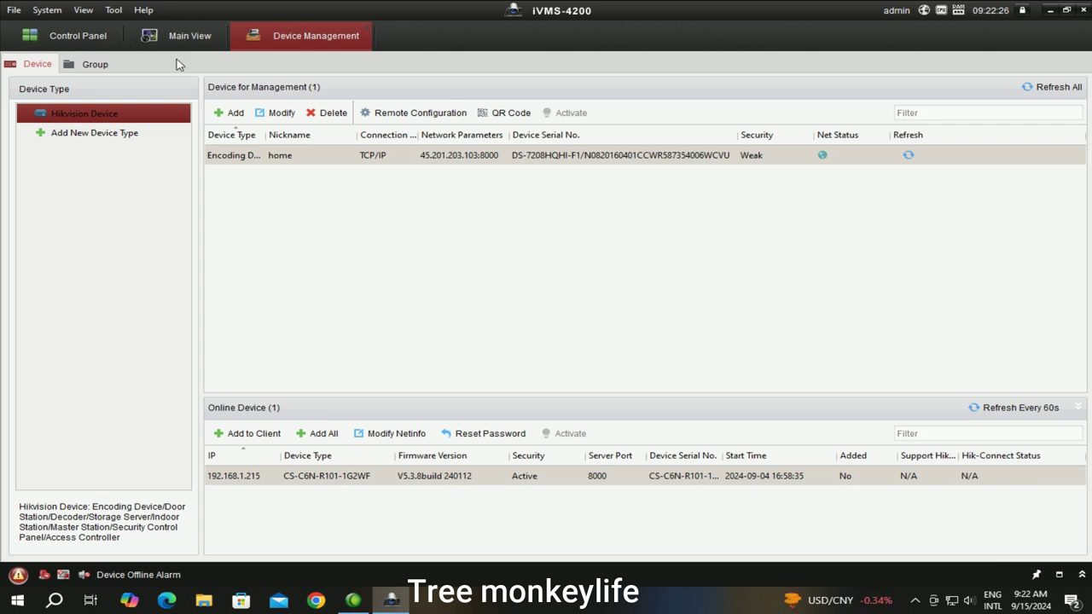
{"action": "left_click", "coordinate": [189, 35]}
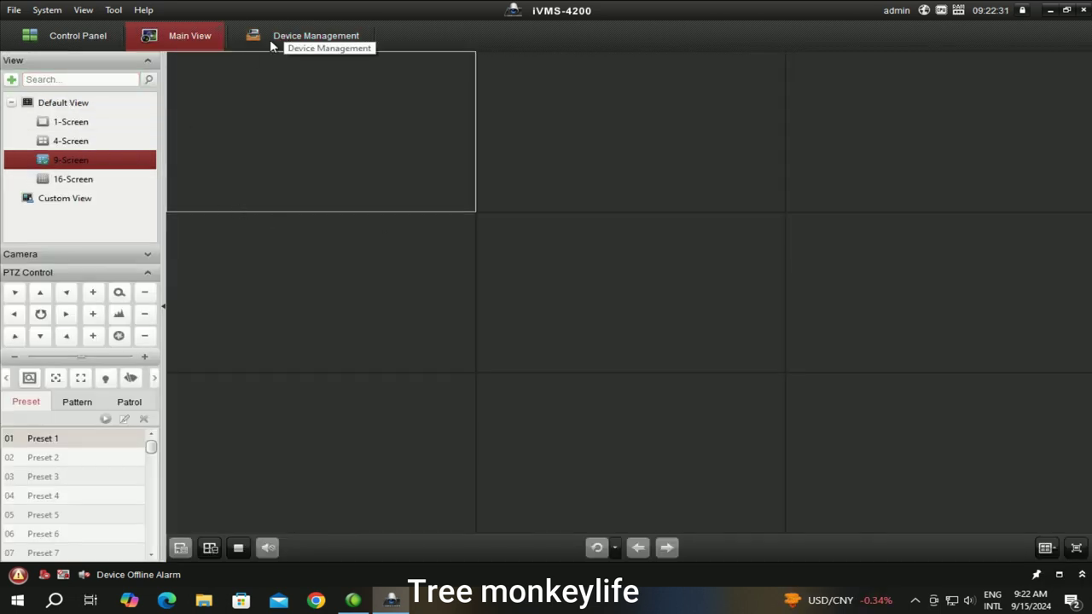
Cycle Main View through 1-Screen, 4-Screen and 9-Screen layouts to view the cameras
{"action": "left_click", "coordinate": [74, 125]}
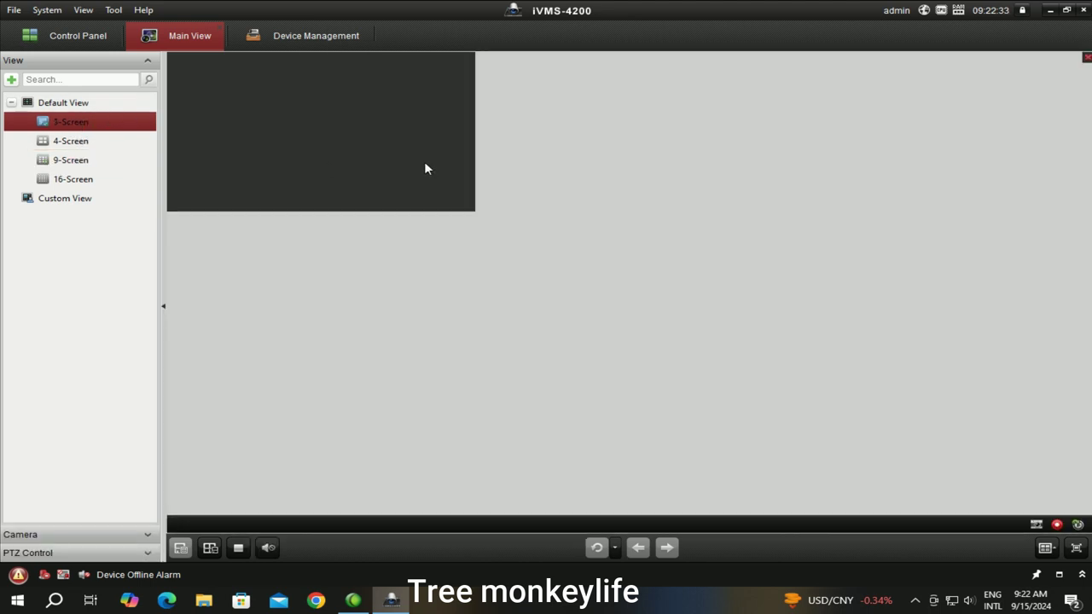
{"action": "left_click", "coordinate": [76, 143]}
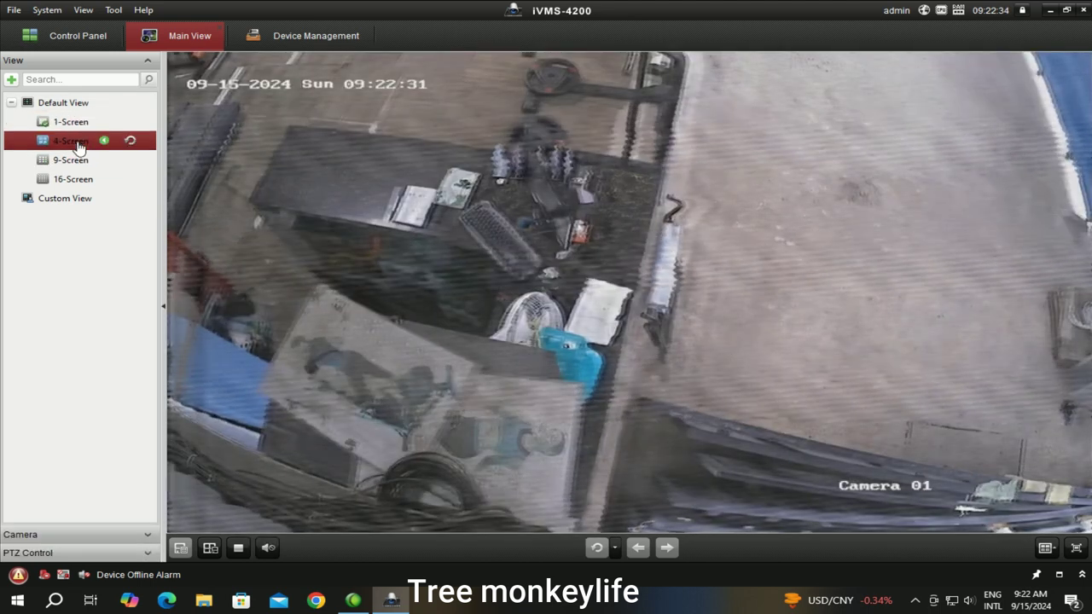
{"action": "left_click", "coordinate": [68, 165]}
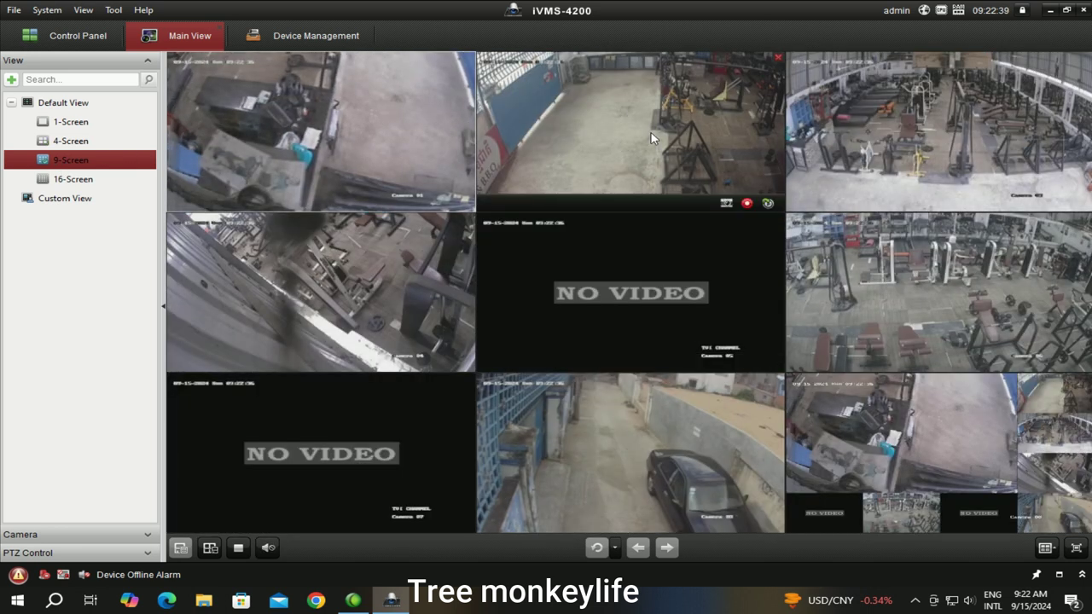
Exit iVMS-4200 with confirmation and show the hidden notification-area icons
{"action": "left_click", "coordinate": [1082, 10]}
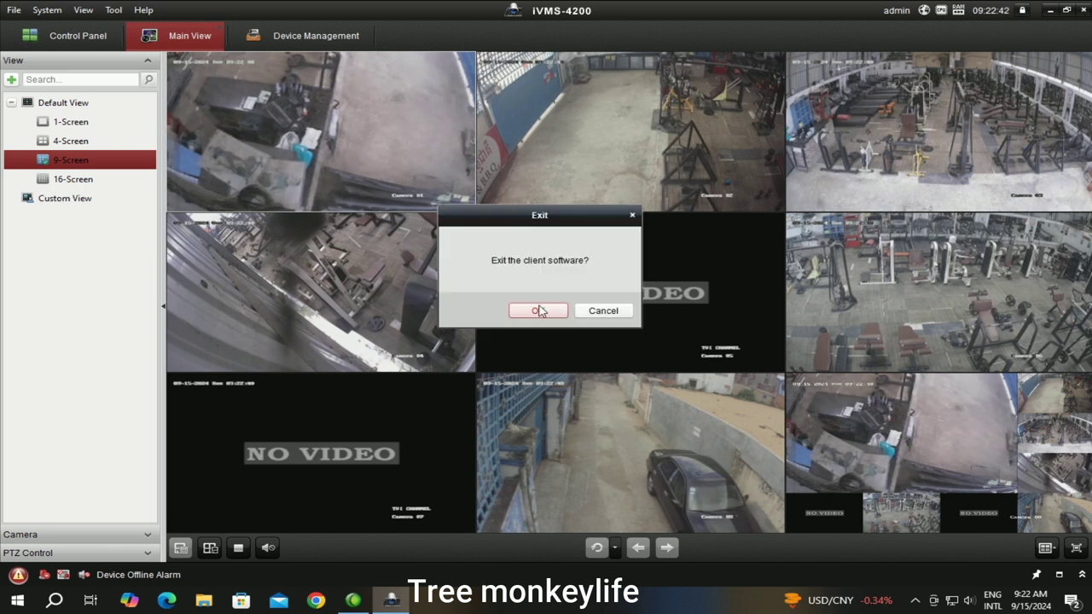
{"action": "left_click", "coordinate": [540, 311]}
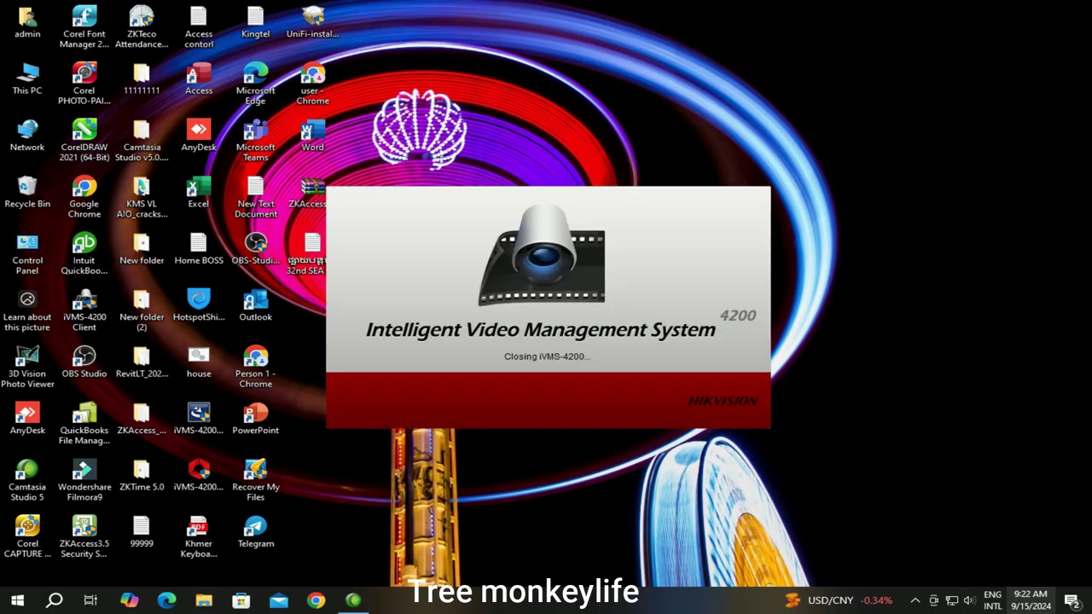
{"action": "left_click", "coordinate": [916, 601]}
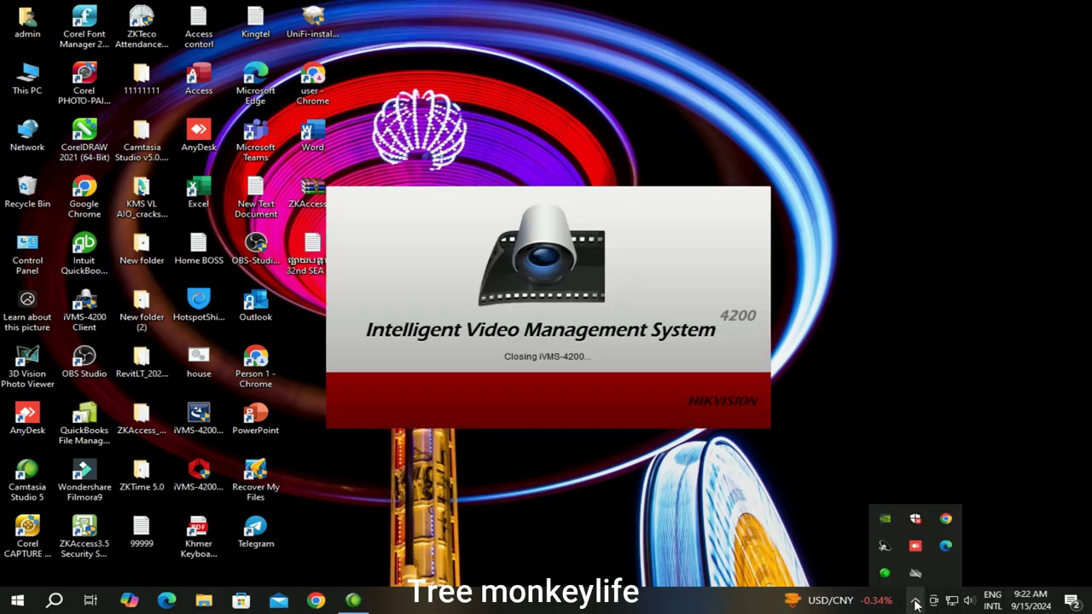